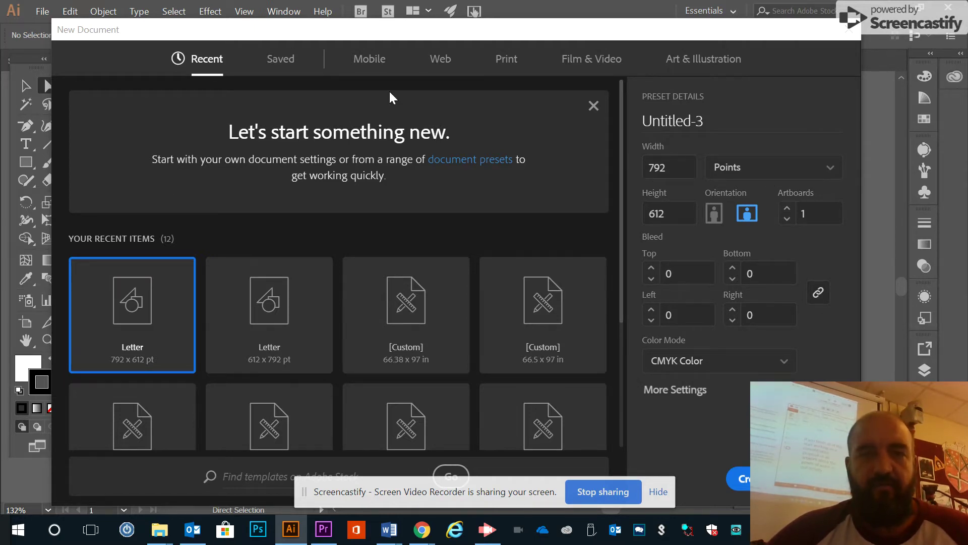
Create a new square document with its units set to inches.
{"action": "left_click", "coordinate": [761, 177]}
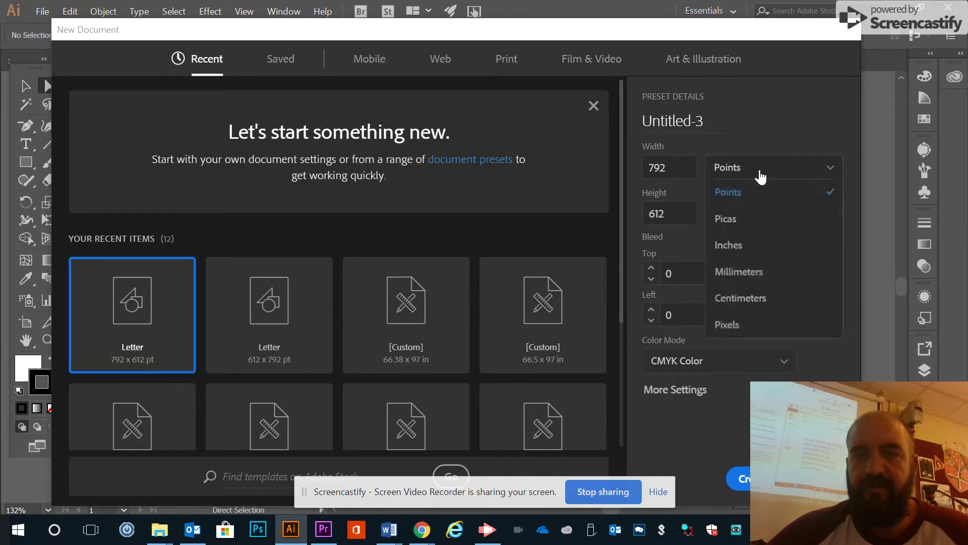
{"action": "left_click", "coordinate": [747, 247]}
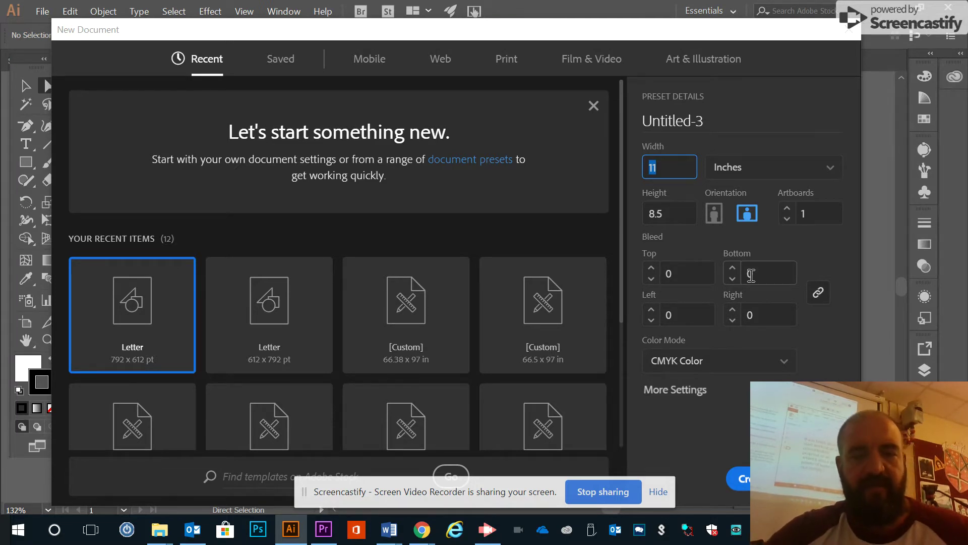
{"action": "key", "text": "Tab"}
{"action": "left_click", "coordinate": [735, 479]}
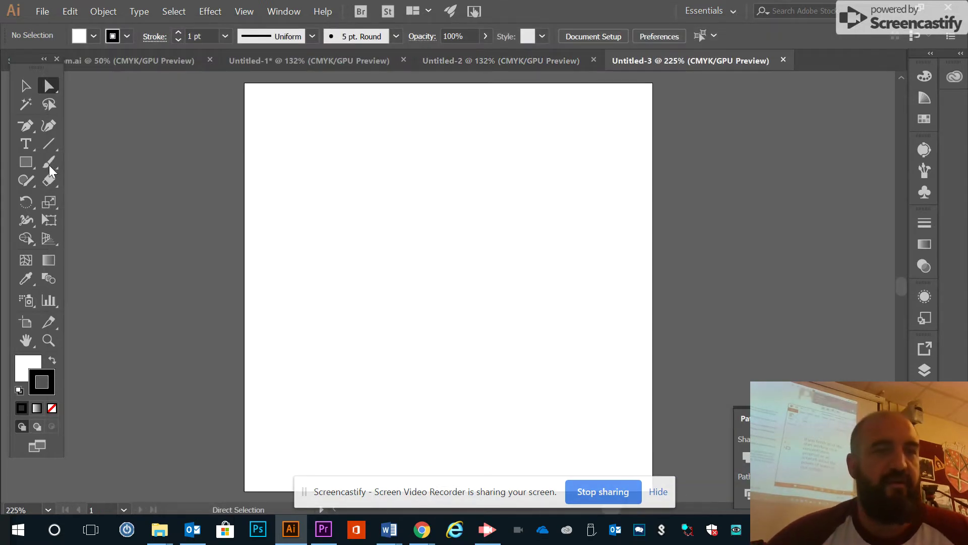
Draw a rectangle across the artboard's left edge with no stroke and a green swatch fill.
{"action": "left_click", "coordinate": [29, 162]}
{"action": "left_click_drag", "start_coordinate": [194, 177], "coordinate": [358, 315]}
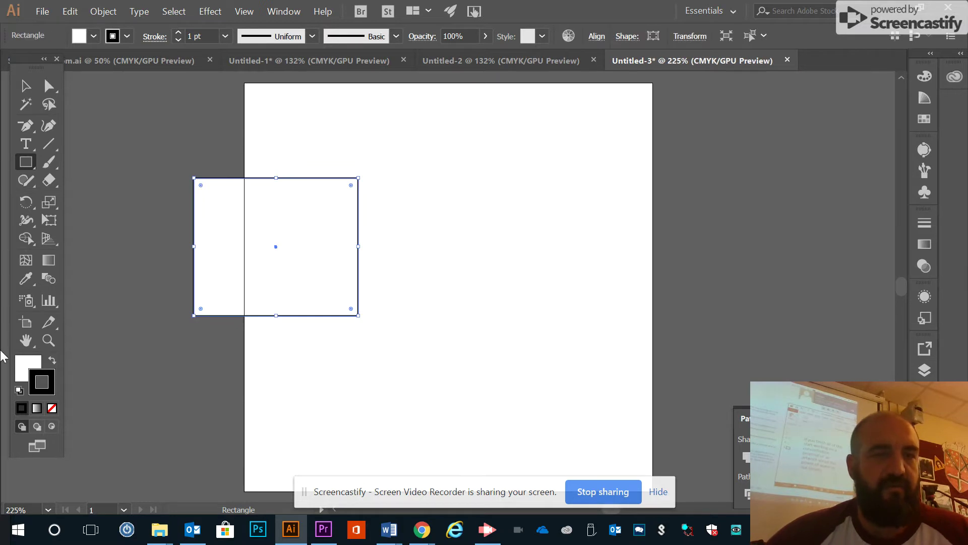
{"action": "left_click", "coordinate": [52, 409]}
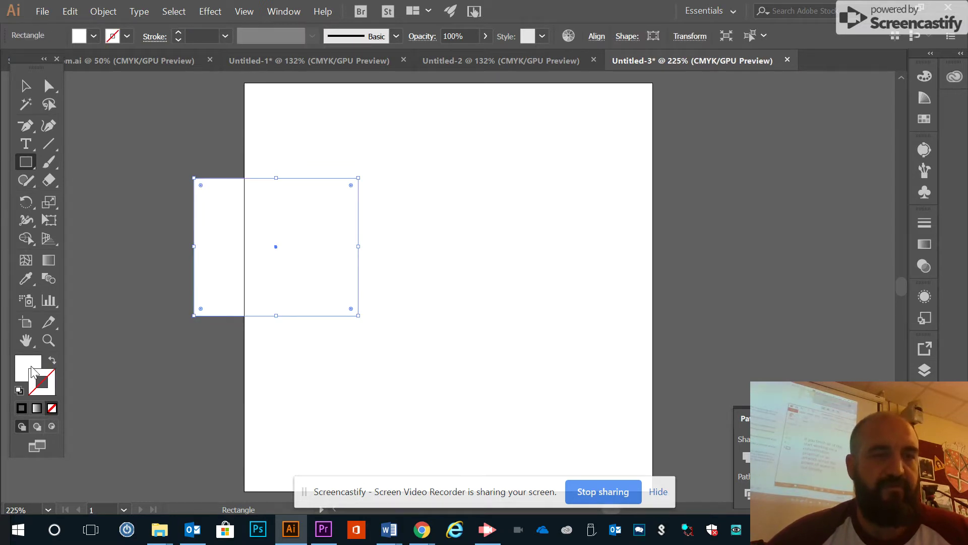
{"action": "left_click", "coordinate": [925, 76]}
{"action": "left_click", "coordinate": [924, 119]}
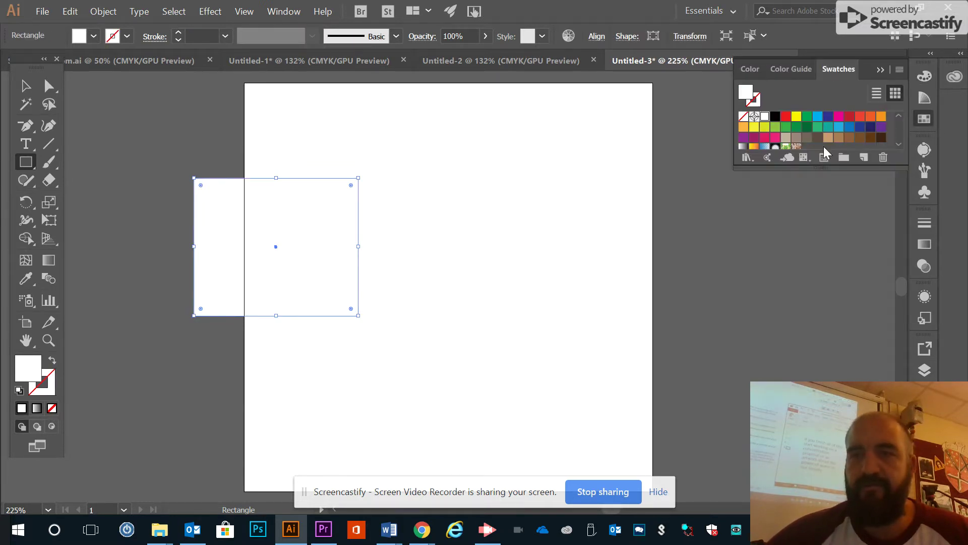
{"action": "left_click", "coordinate": [818, 127]}
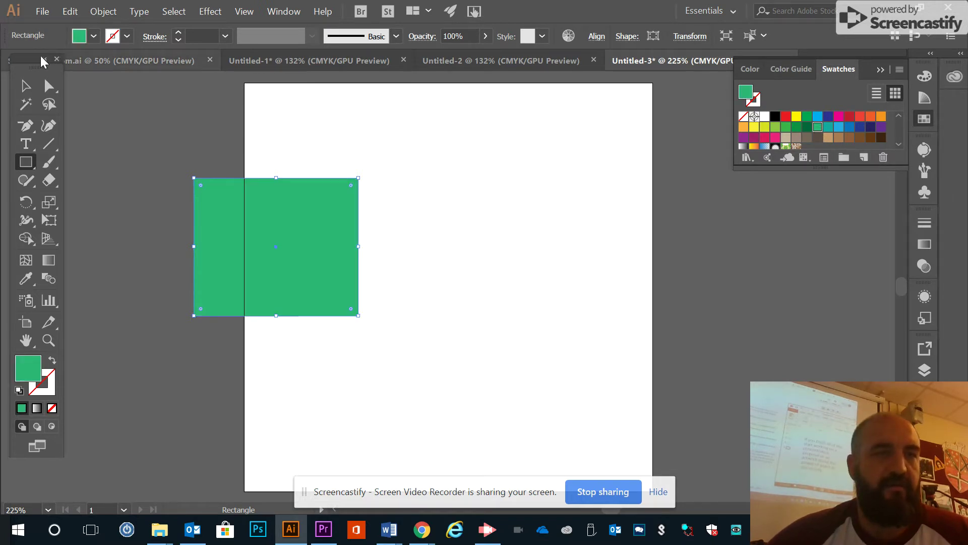
Draw a circle across the artboard's upper right edge and fill it with magenta.
{"action": "left_click_drag", "start_coordinate": [25, 162], "coordinate": [82, 201]}
{"action": "left_click_drag", "start_coordinate": [552, 123], "coordinate": [699, 270]}
{"action": "left_click", "coordinate": [839, 117]}
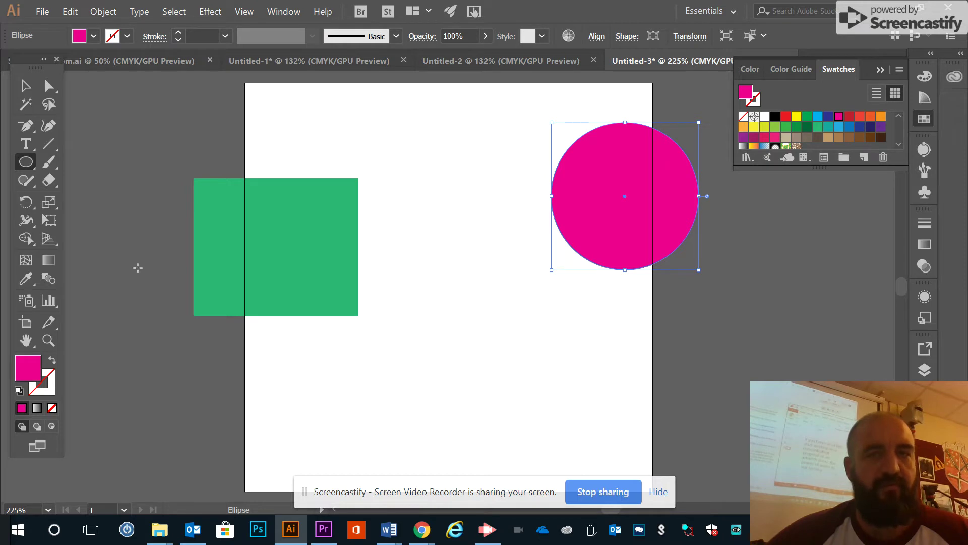
Draw a tilted hexagon overlapping the rectangle with the Polygon tool and fill it with orange.
{"action": "left_click", "coordinate": [25, 167]}
{"action": "left_click", "coordinate": [95, 217]}
{"action": "left_click_drag", "start_coordinate": [380, 278], "coordinate": [452, 359]}
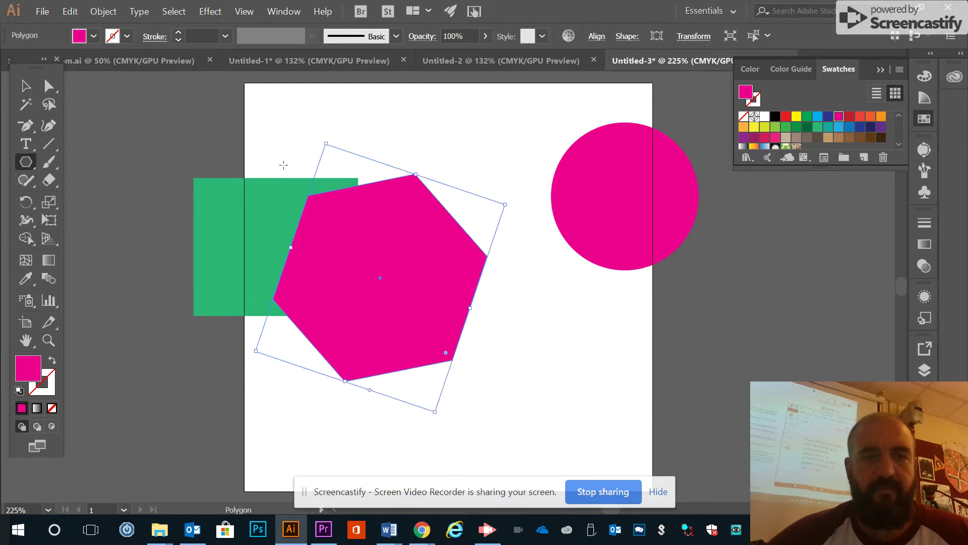
{"action": "left_click", "coordinate": [870, 118]}
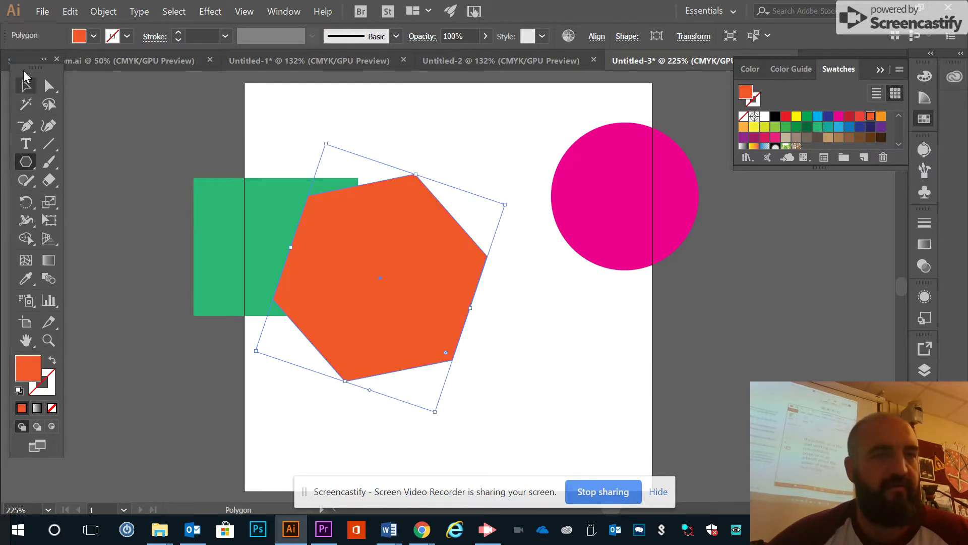
Load the Flowers swatch library from the Nature group and fill the hexagon with its light purple swatch.
{"action": "left_click", "coordinate": [28, 87]}
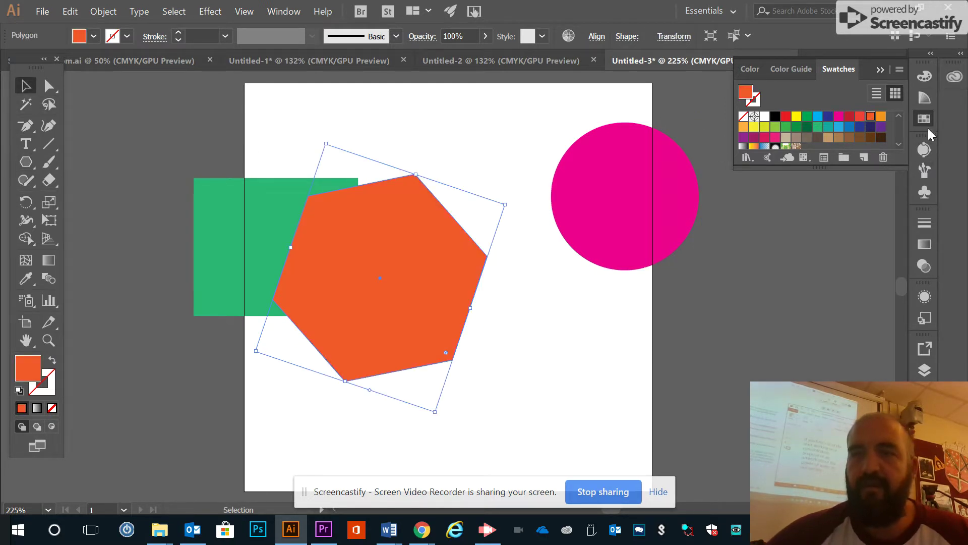
{"action": "left_click", "coordinate": [900, 70]}
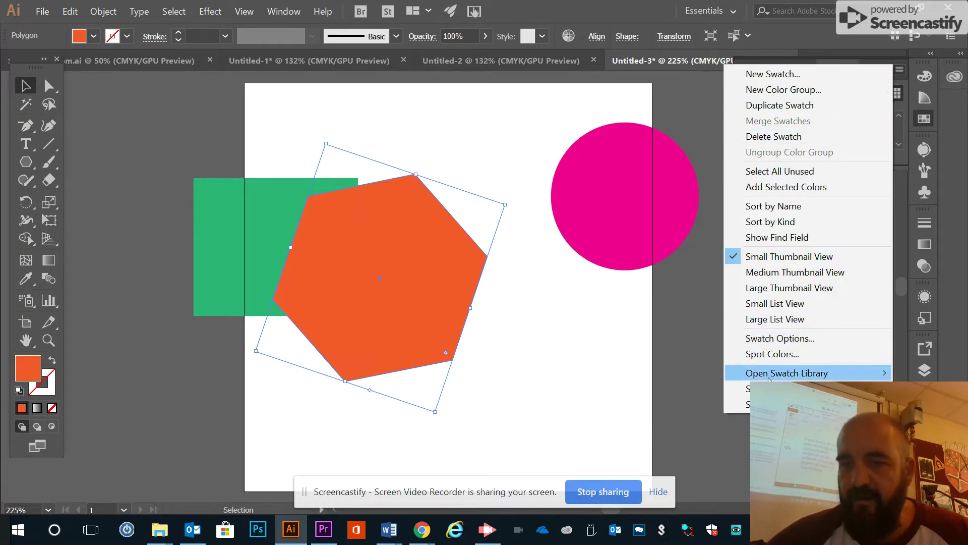
{"action": "mouse_move", "coordinate": [771, 376]}
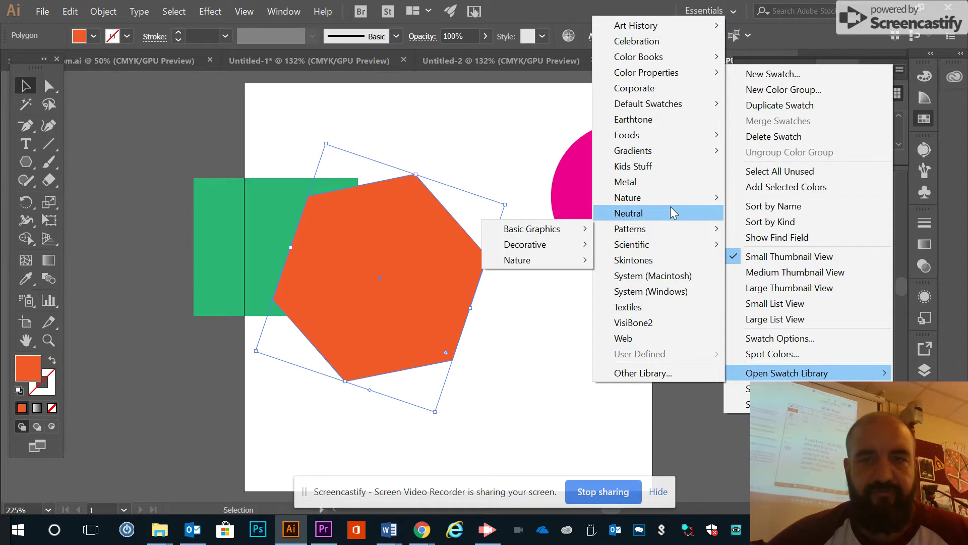
{"action": "mouse_move", "coordinate": [670, 198]}
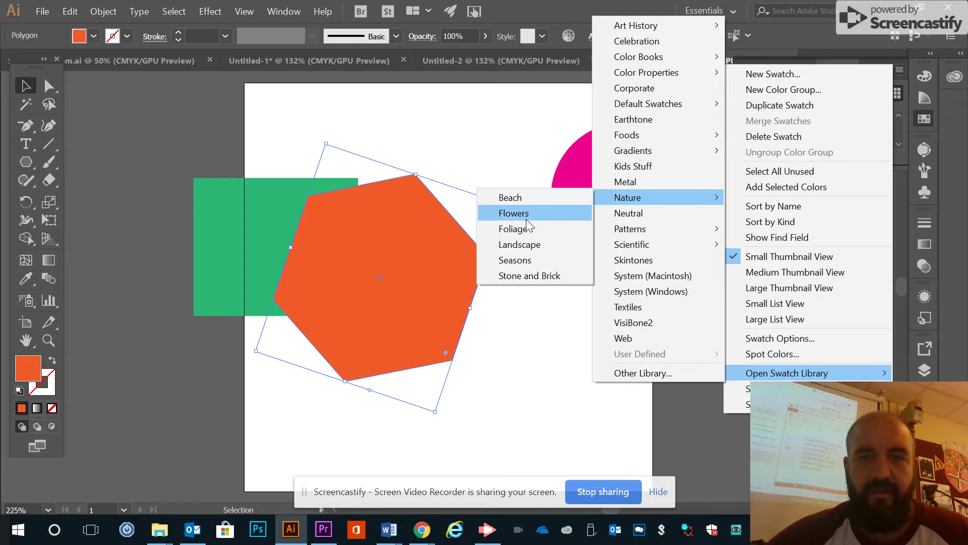
{"action": "left_click", "coordinate": [514, 213]}
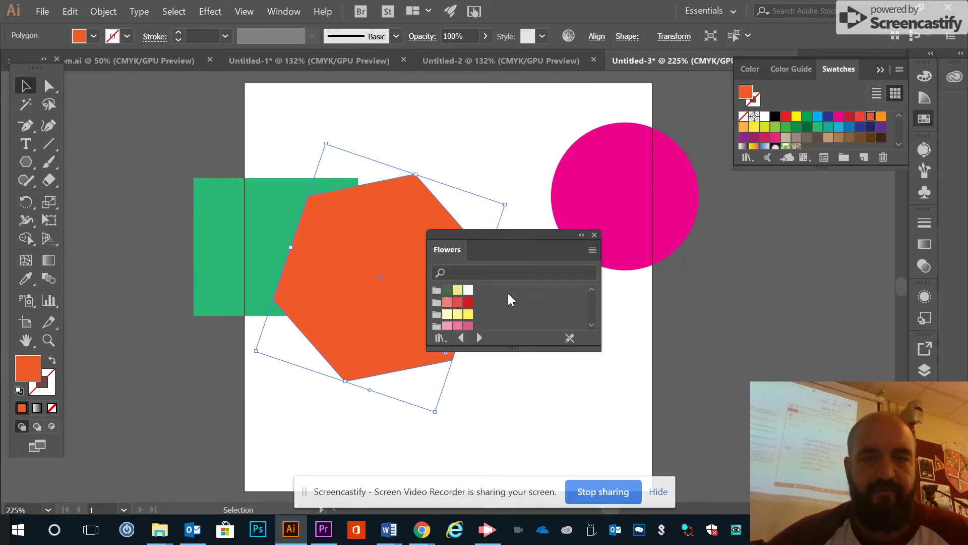
{"action": "scroll", "coordinate": [507, 297], "scroll_direction": "down", "scroll_amount": 2}
{"action": "scroll", "coordinate": [524, 310], "scroll_direction": "down", "scroll_amount": 1}
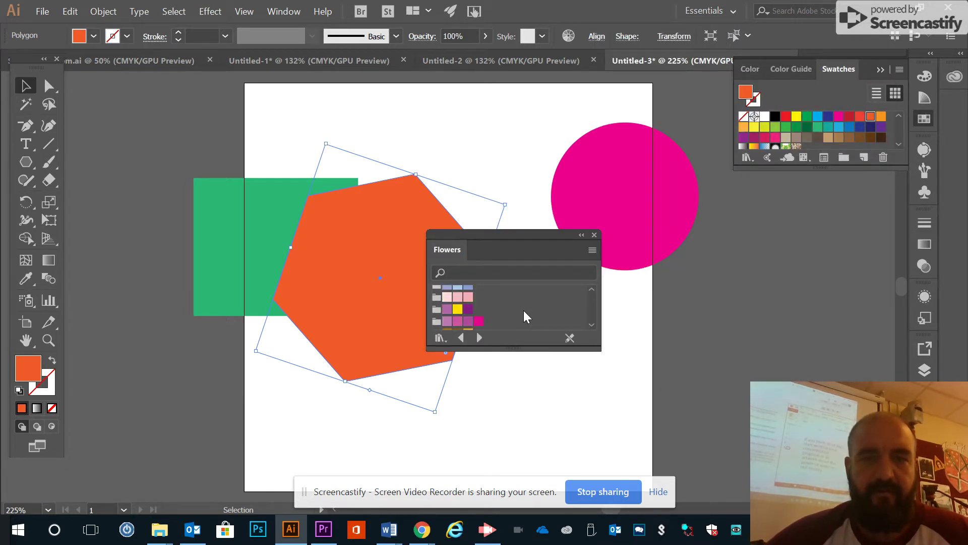
{"action": "scroll", "coordinate": [510, 317], "scroll_direction": "down", "scroll_amount": 2}
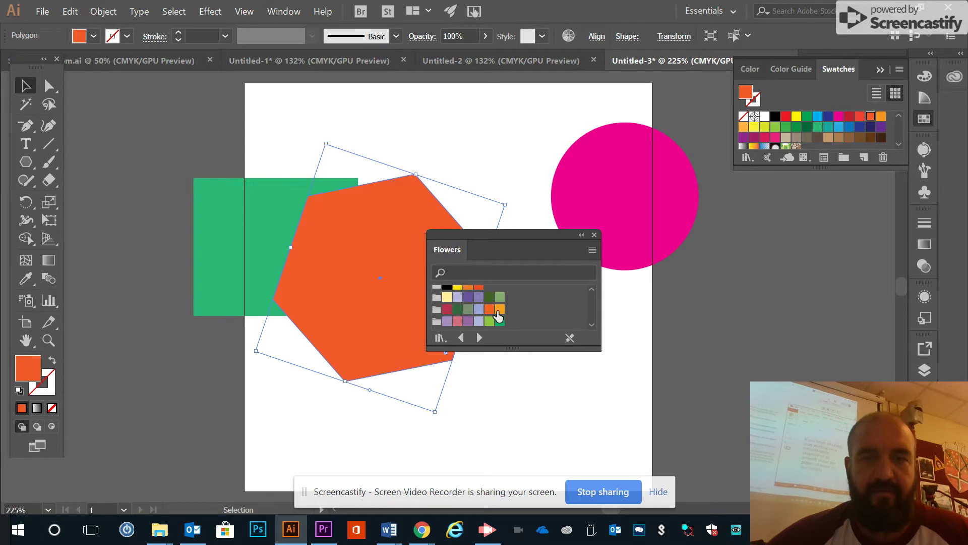
{"action": "left_click", "coordinate": [446, 322]}
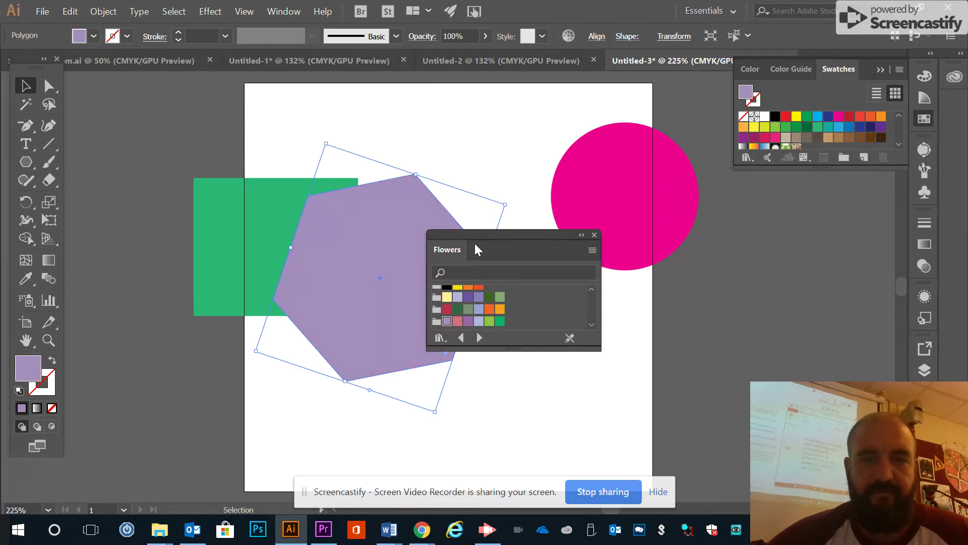
Recolour the circle rose pink and the rectangle light blue from the Flowers swatches, moving the library clear of the shapes.
{"action": "left_click", "coordinate": [616, 199]}
{"action": "left_click", "coordinate": [457, 321]}
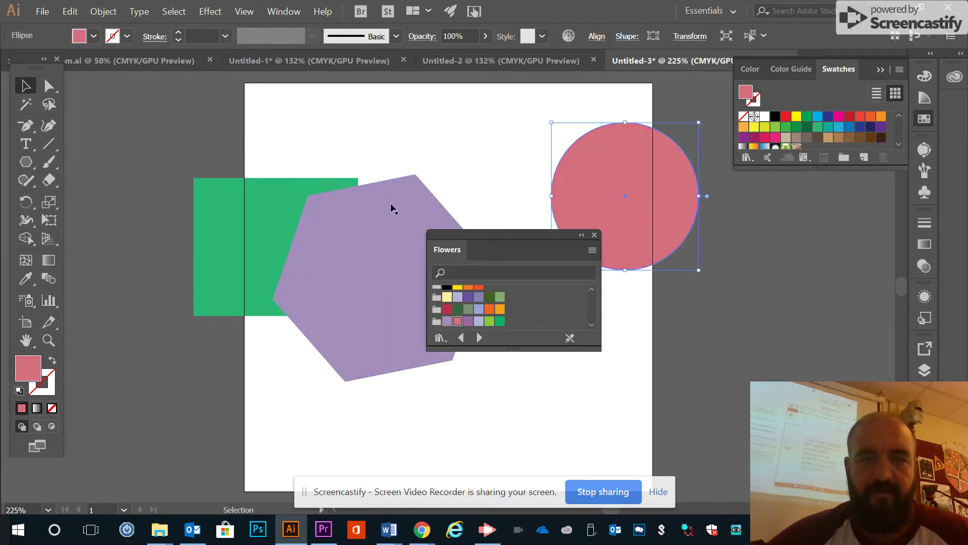
{"action": "left_click", "coordinate": [280, 210]}
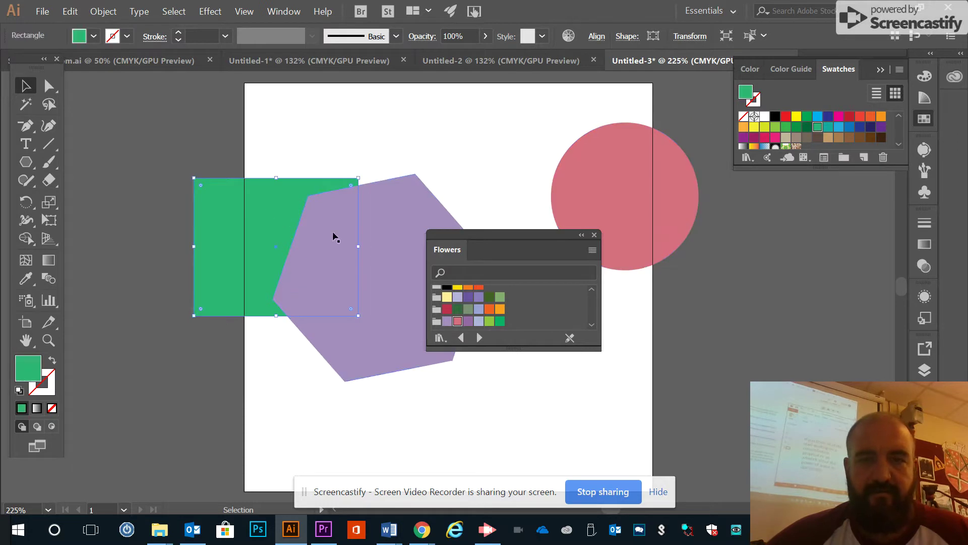
{"action": "left_click", "coordinate": [478, 321]}
{"action": "left_click", "coordinate": [466, 124]}
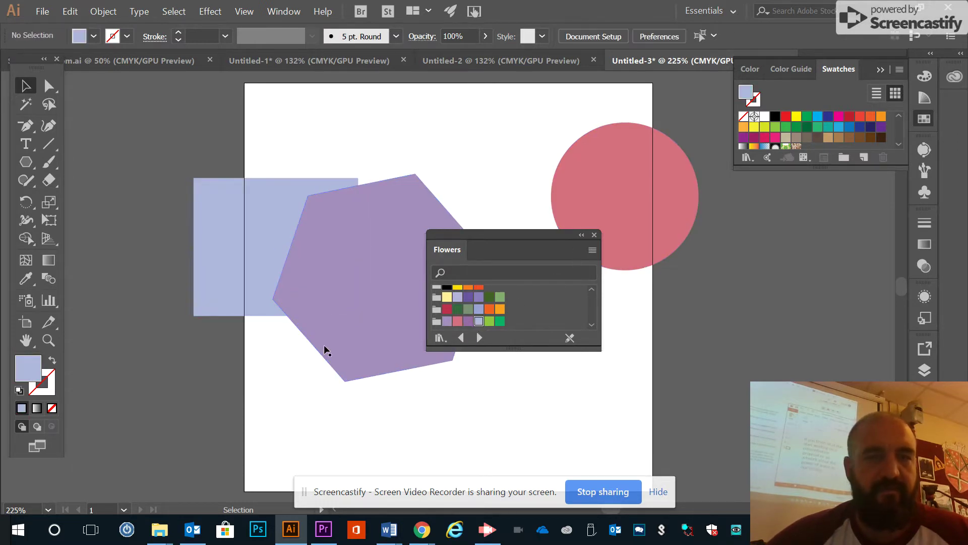
{"action": "left_click_drag", "start_coordinate": [495, 231], "coordinate": [769, 293]}
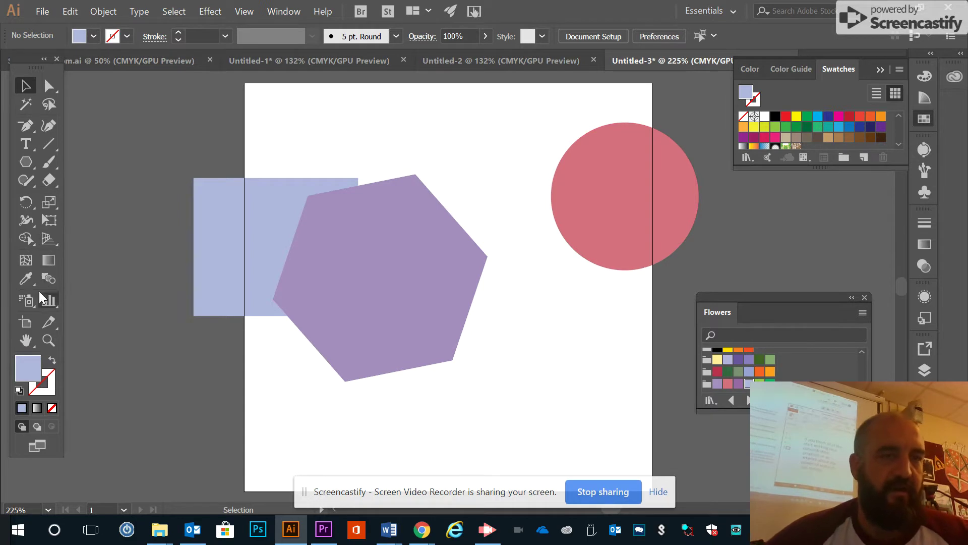
Draw a curved teardrop leaf with the Pen tool across the artboard's lower right edge and fill it light green.
{"action": "scroll", "coordinate": [428, 295], "scroll_direction": "down", "scroll_amount": 2}
{"action": "scroll", "coordinate": [422, 293], "scroll_direction": "up", "scroll_amount": 1}
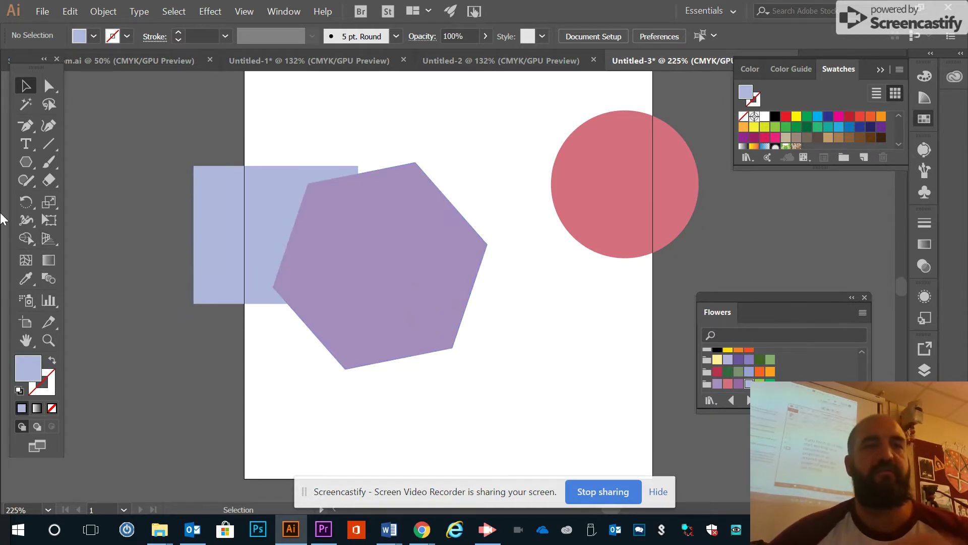
{"action": "left_click_drag", "start_coordinate": [22, 125], "coordinate": [98, 129]}
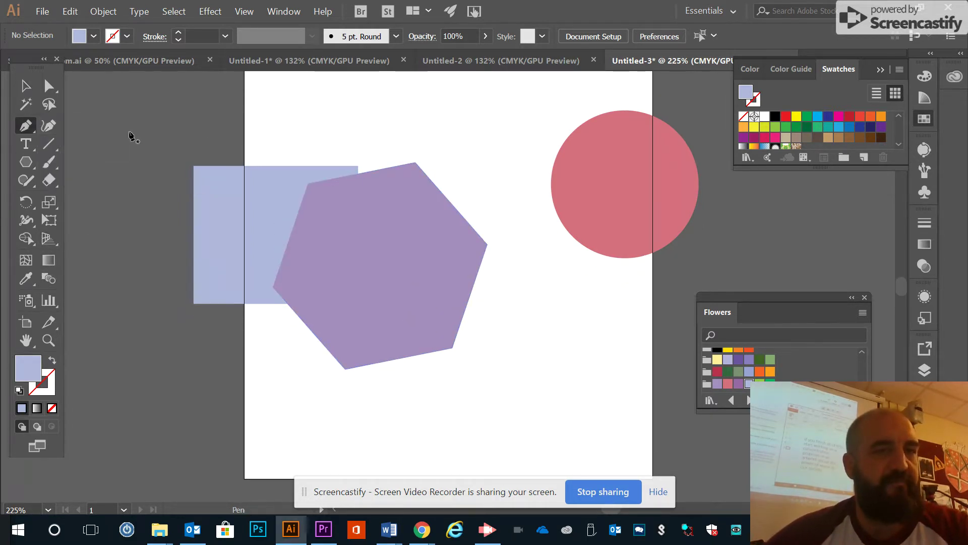
{"action": "scroll", "coordinate": [618, 328], "scroll_direction": "up", "scroll_amount": 2}
{"action": "scroll", "coordinate": [564, 341], "scroll_direction": "down", "scroll_amount": 3}
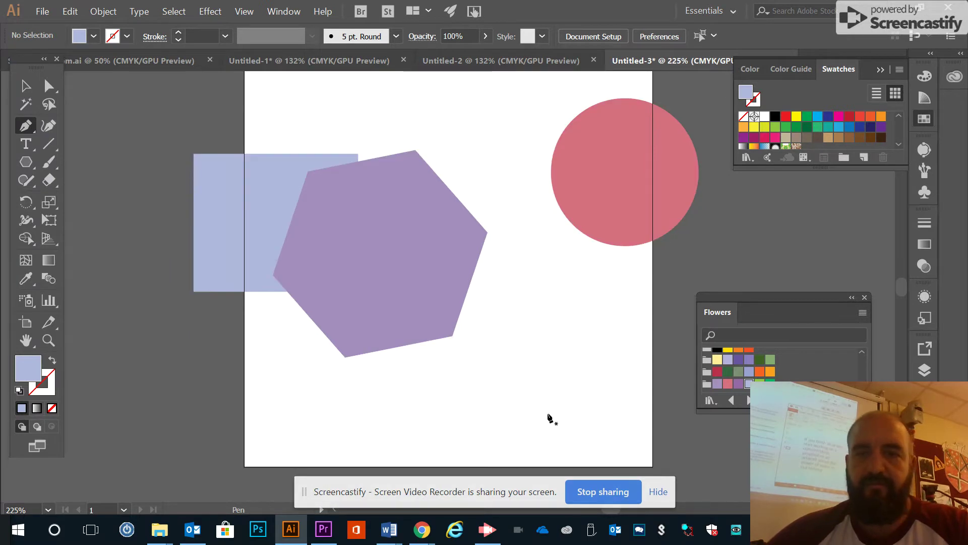
{"action": "scroll", "coordinate": [624, 420], "scroll_direction": "down", "scroll_amount": 3}
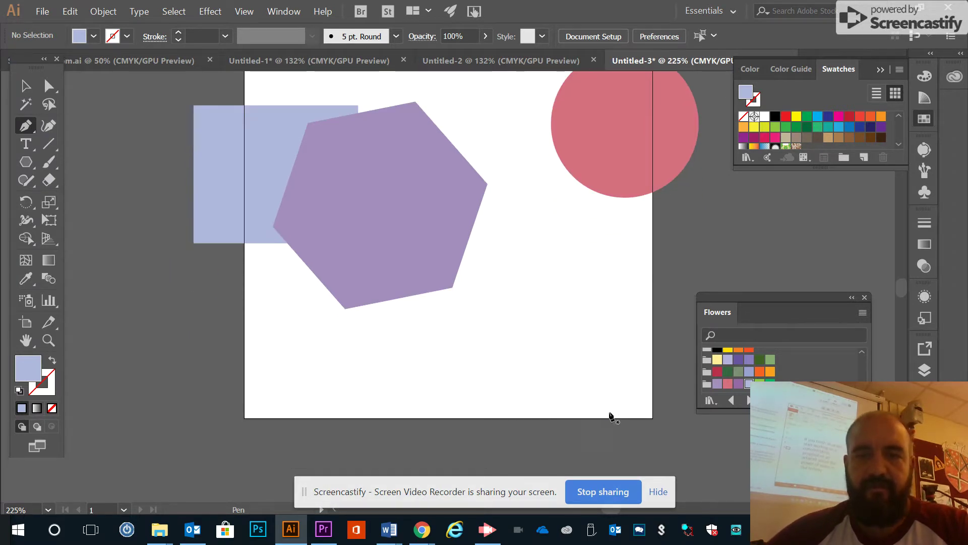
{"action": "left_click", "coordinate": [588, 435]}
{"action": "left_click_drag", "start_coordinate": [526, 362], "coordinate": [527, 288]}
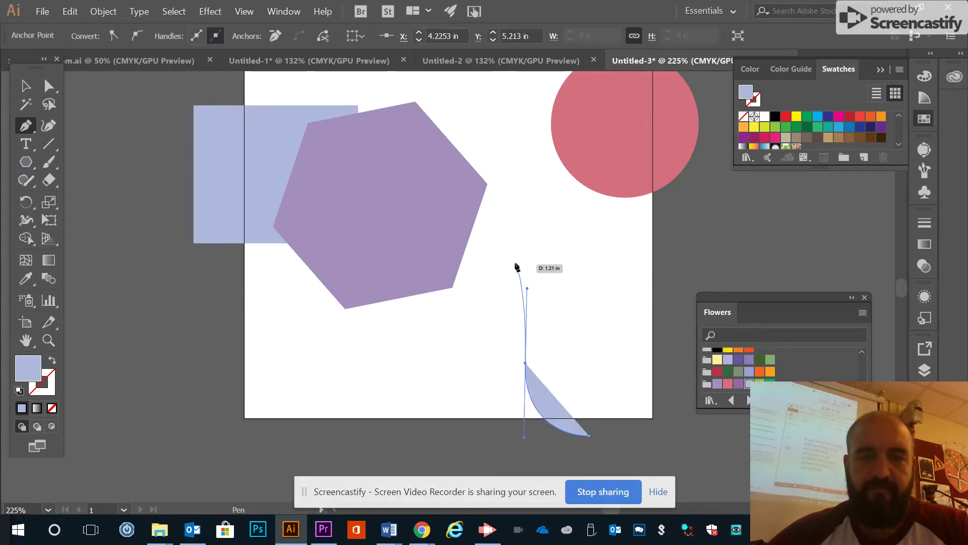
{"action": "left_click", "coordinate": [514, 262]}
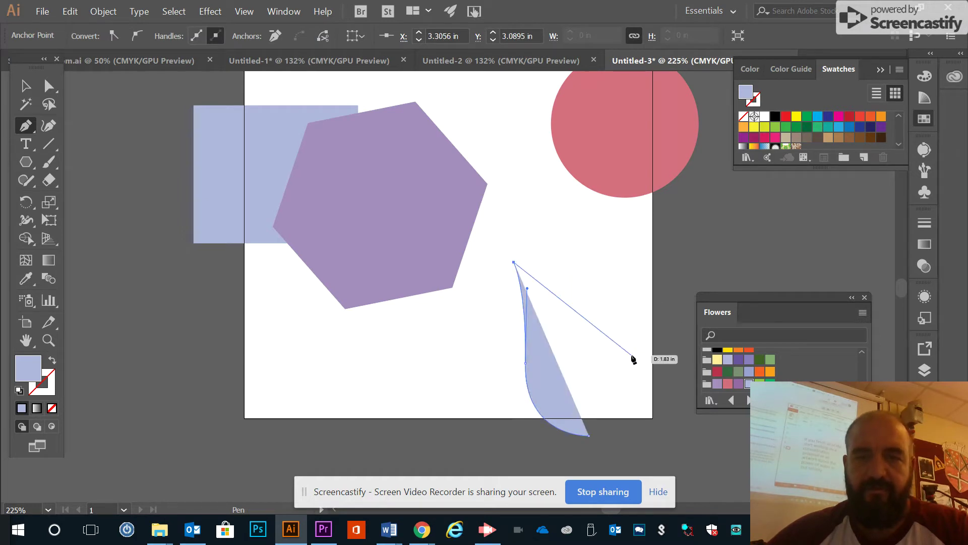
{"action": "left_click_drag", "start_coordinate": [628, 356], "coordinate": [649, 399]}
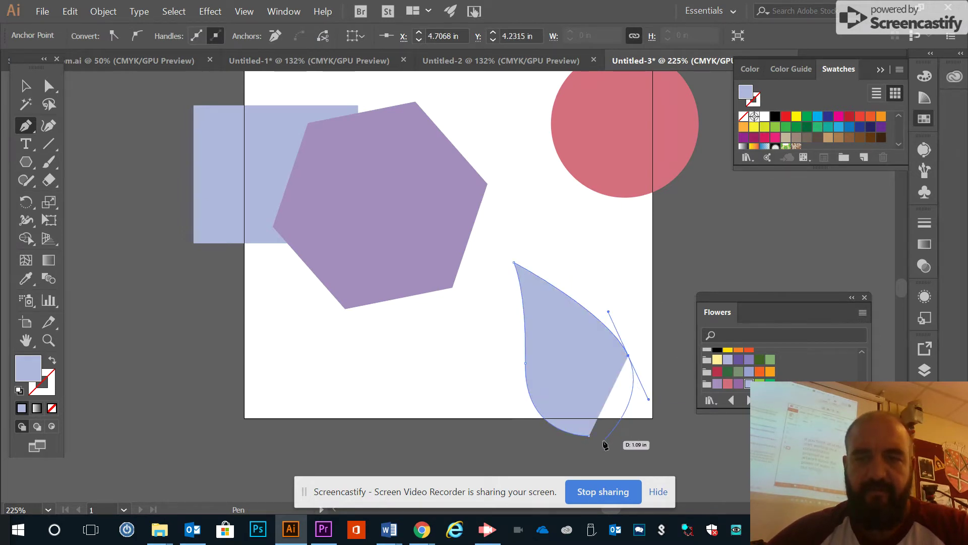
{"action": "left_click", "coordinate": [588, 436]}
{"action": "left_click_drag", "start_coordinate": [589, 439], "coordinate": [580, 444]}
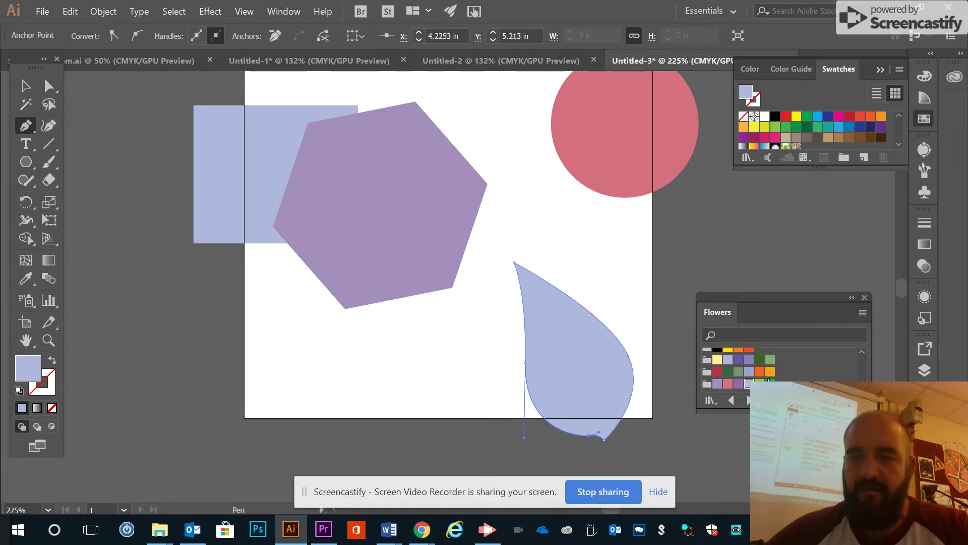
{"action": "left_click", "coordinate": [759, 384]}
Draw the curved sides and pointed tip of a second leaf with the Pen tool across the artboard's top edge.
{"action": "scroll", "coordinate": [403, 256], "scroll_direction": "up", "scroll_amount": 3}
{"action": "scroll", "coordinate": [402, 255], "scroll_direction": "down", "scroll_amount": 2}
{"action": "scroll", "coordinate": [403, 258], "scroll_direction": "up", "scroll_amount": 2}
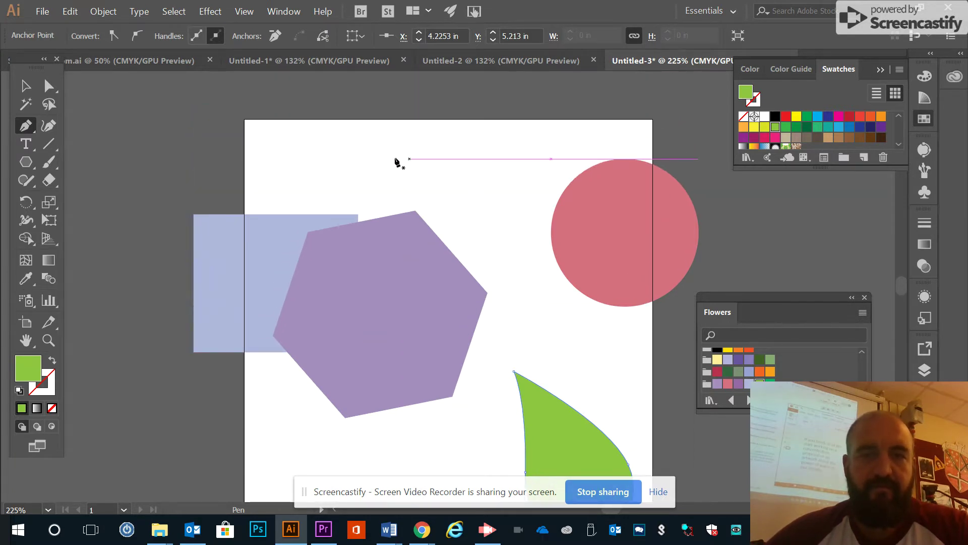
{"action": "left_click", "coordinate": [367, 168]}
{"action": "left_click_drag", "start_coordinate": [341, 119], "coordinate": [352, 85]}
{"action": "scroll", "coordinate": [372, 137], "scroll_direction": "up", "scroll_amount": 1}
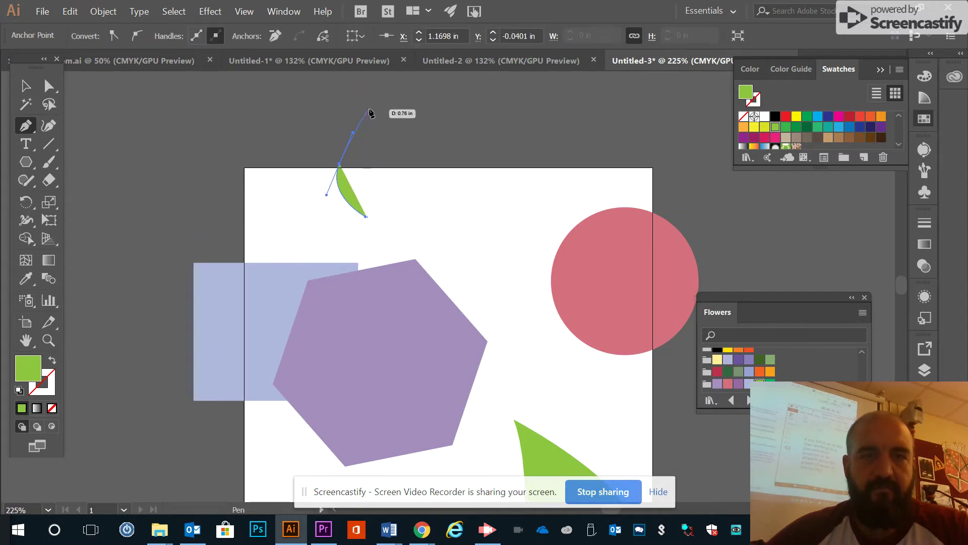
{"action": "mouse_move", "coordinate": [350, 99]}
{"action": "left_mouse_down"}
{"action": "mouse_move", "coordinate": [355, 113]}
{"action": "mouse_move", "coordinate": [364, 108]}
{"action": "left_mouse_up"}
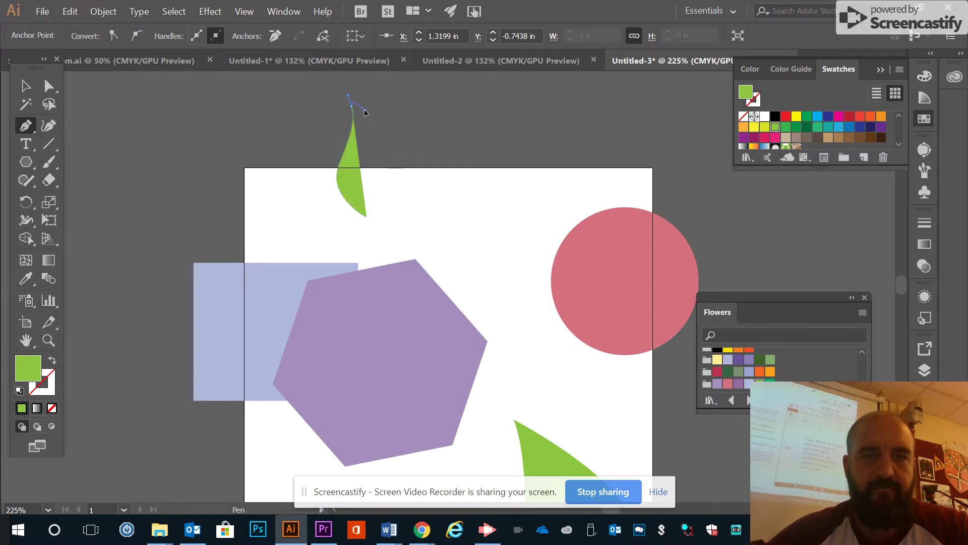
{"action": "left_click_drag", "start_coordinate": [407, 179], "coordinate": [383, 248]}
Finish the second leaf with the Pen tool, adding a curved right side and short stem before closing the path at its base.
{"action": "left_click", "coordinate": [380, 222]}
{"action": "left_click", "coordinate": [373, 250]}
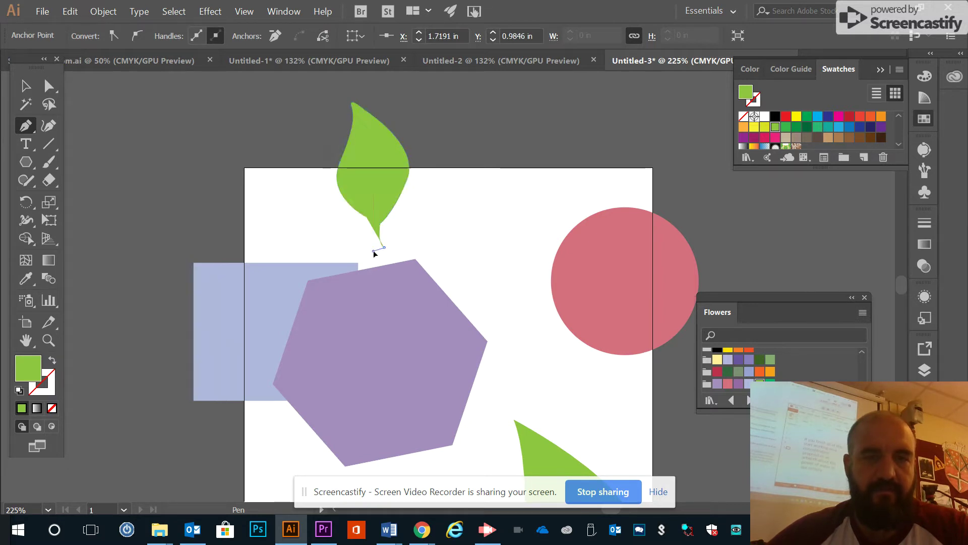
{"action": "left_click_drag", "start_coordinate": [373, 221], "coordinate": [377, 216]}
{"action": "left_click", "coordinate": [373, 221]}
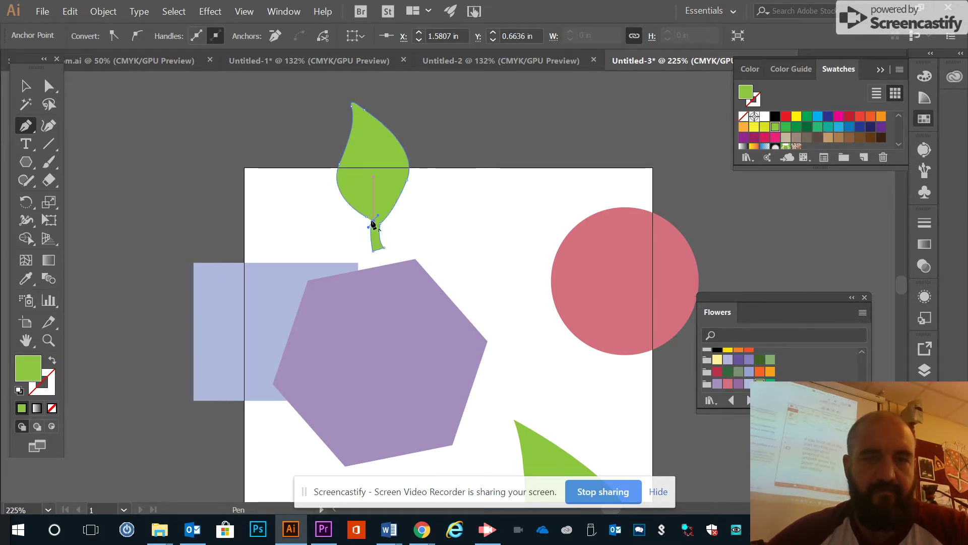
{"action": "left_click", "coordinate": [366, 217]}
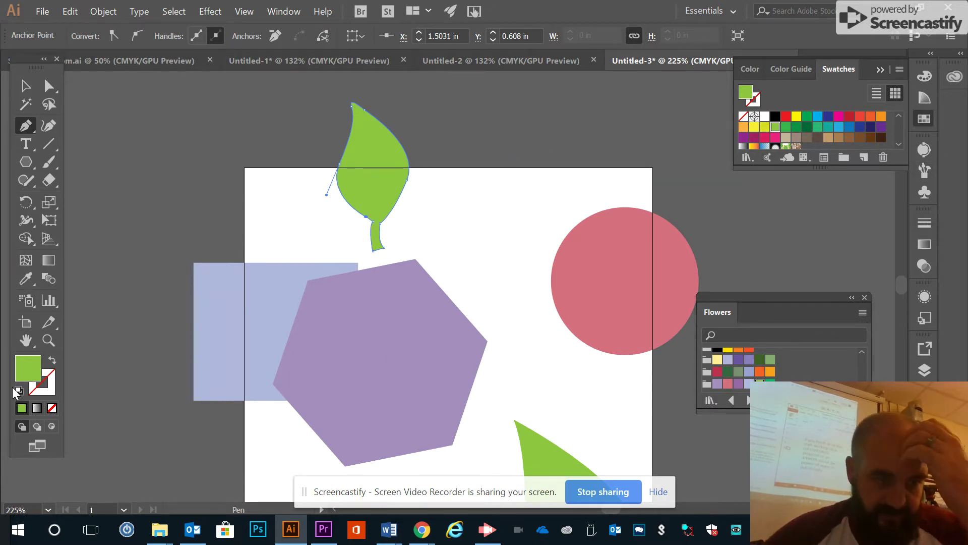
Give the top leaf a dark green stroke from the Flowers swatches and draw two curved veins inside it with the Pen tool.
{"action": "left_click", "coordinate": [53, 386]}
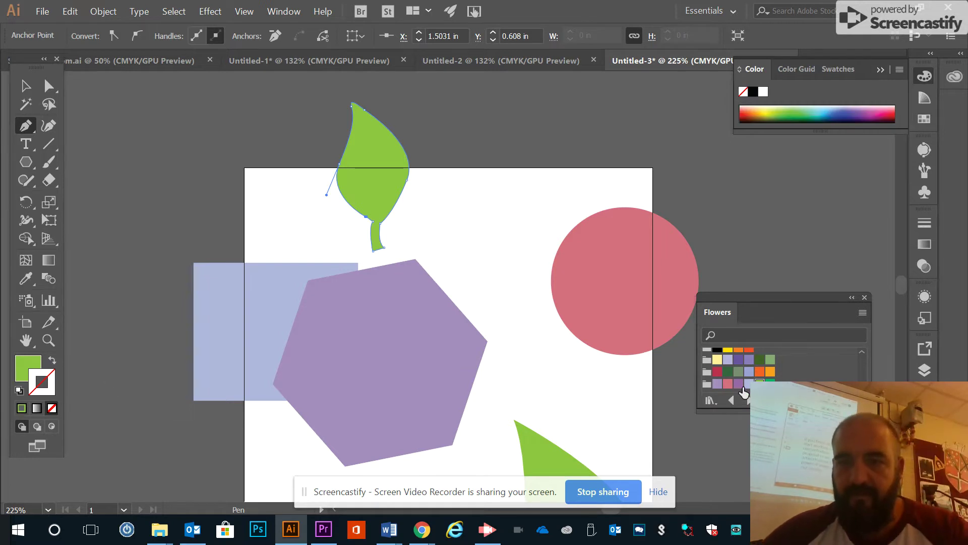
{"action": "left_click", "coordinate": [770, 384]}
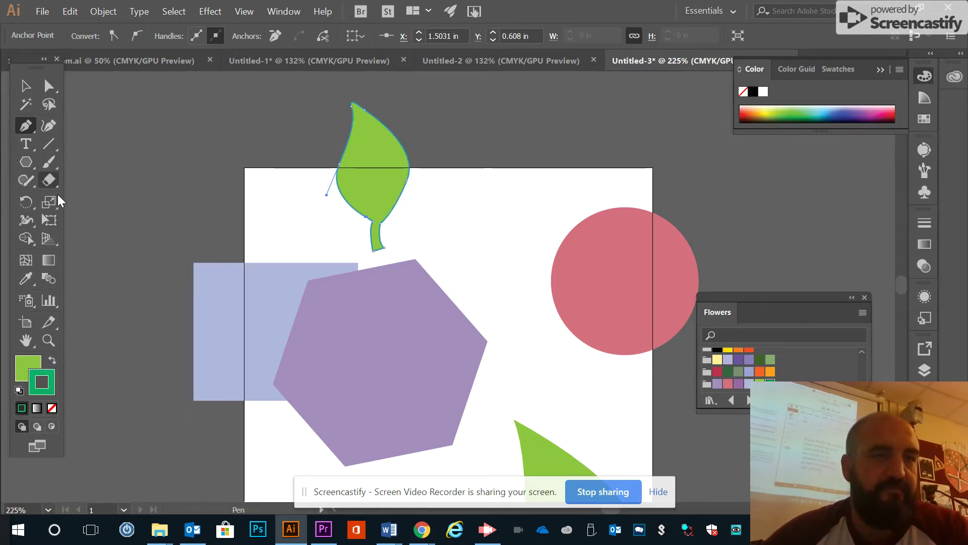
{"action": "left_click", "coordinate": [25, 86]}
{"action": "left_click", "coordinate": [26, 126]}
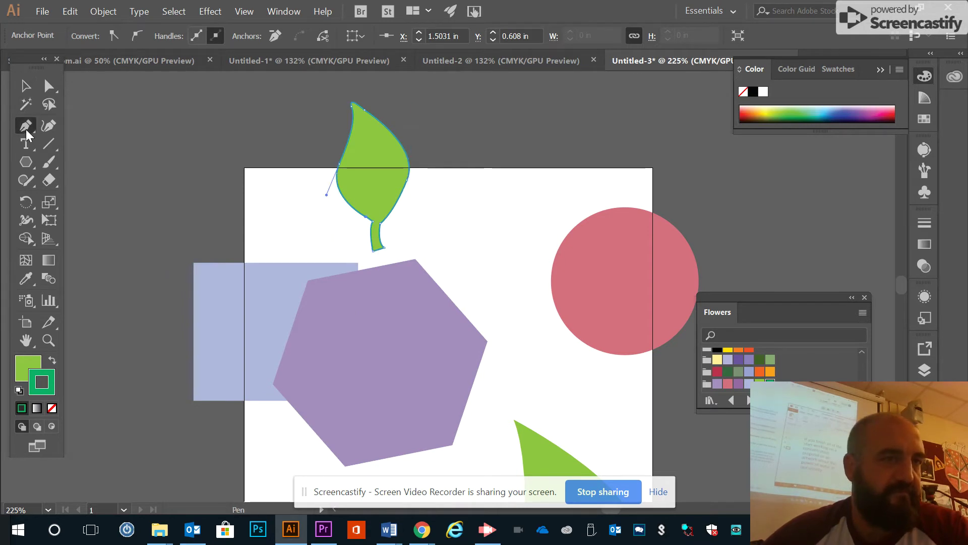
{"action": "left_click", "coordinate": [370, 141]}
{"action": "left_click_drag", "start_coordinate": [380, 208], "coordinate": [373, 231]}
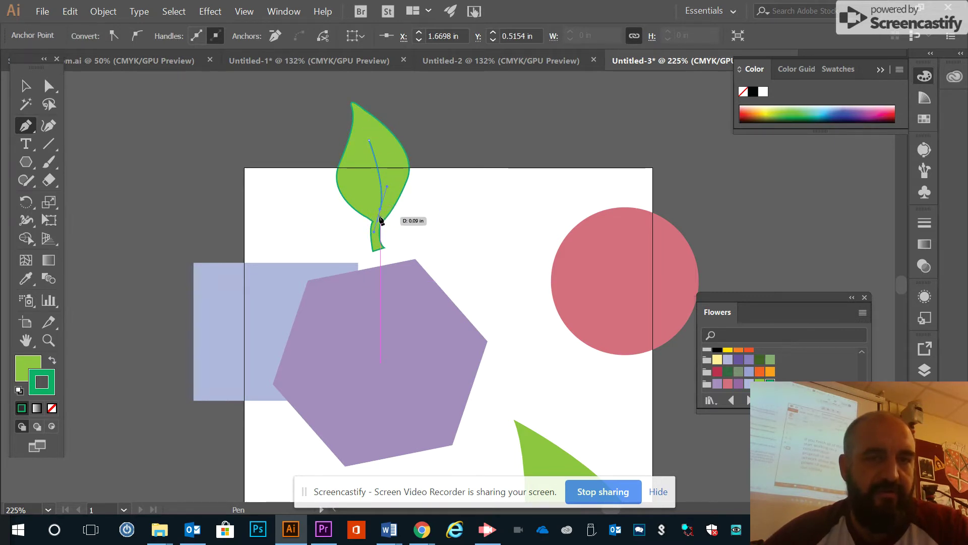
{"action": "left_click_drag", "start_coordinate": [363, 177], "coordinate": [355, 174]}
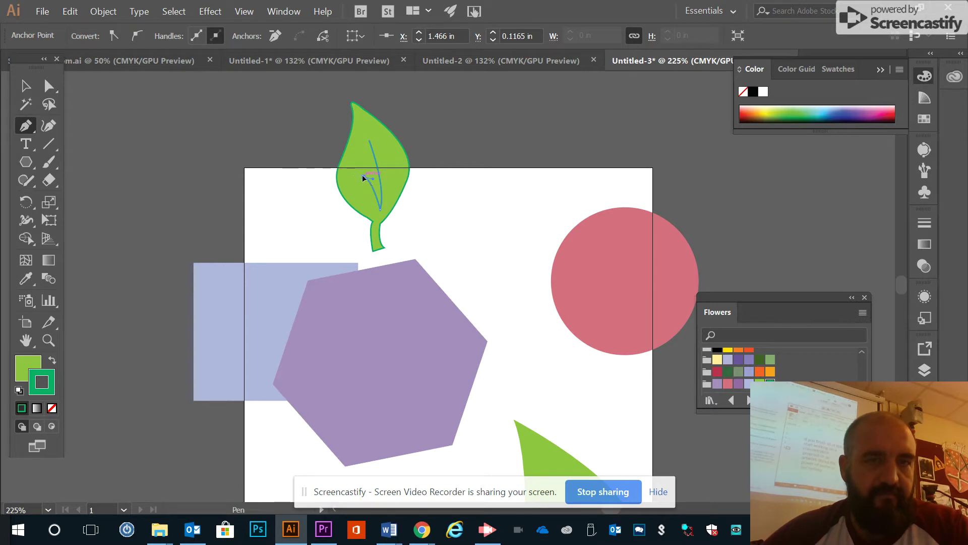
{"action": "left_click", "coordinate": [27, 88]}
{"action": "left_click", "coordinate": [484, 277]}
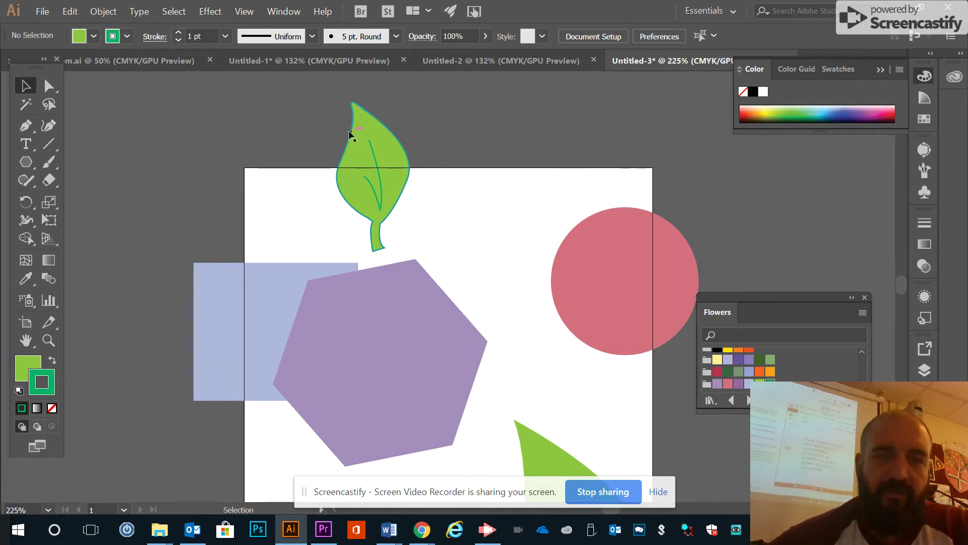
Expand the fill and stroke of the top leaf and its veins into separate shapes.
{"action": "left_click_drag", "start_coordinate": [316, 90], "coordinate": [423, 228]}
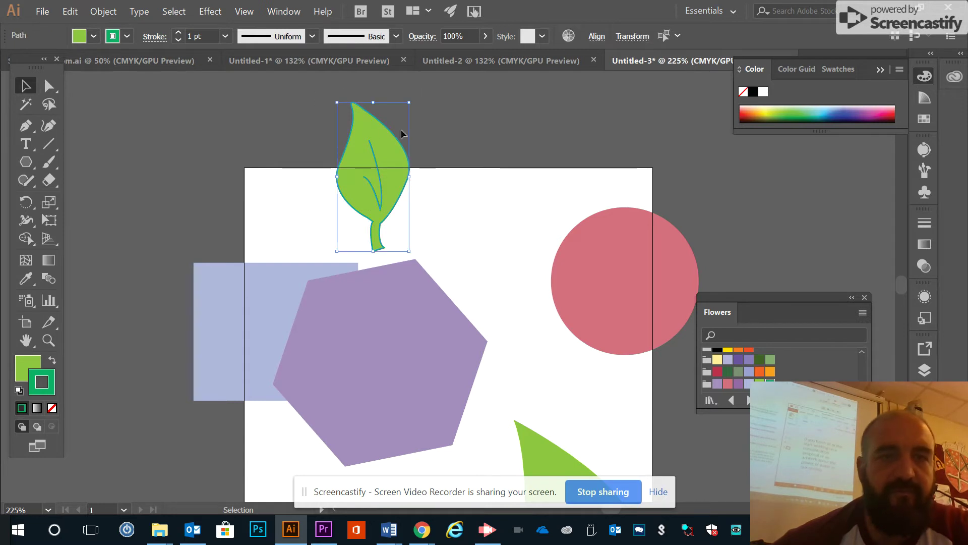
{"action": "left_click", "coordinate": [112, 11]}
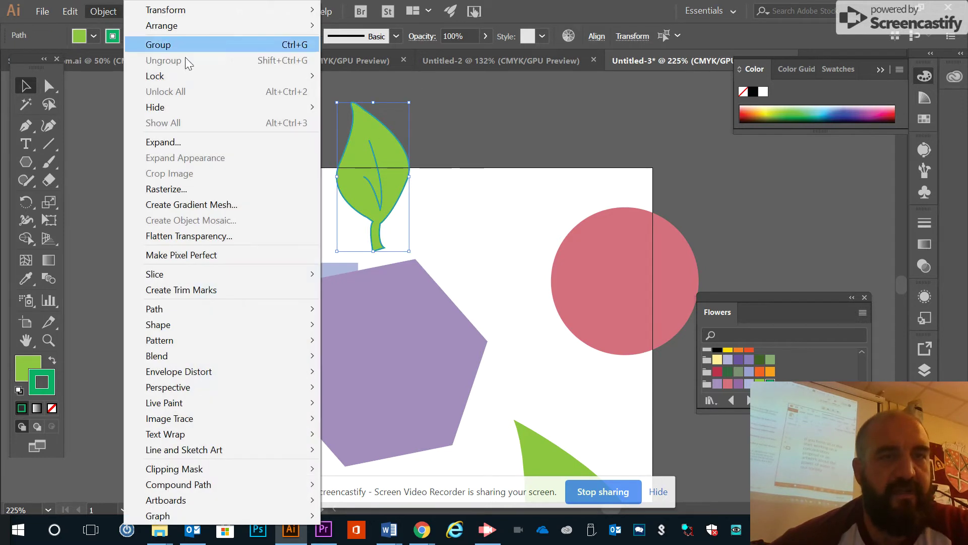
{"action": "left_click", "coordinate": [189, 140]}
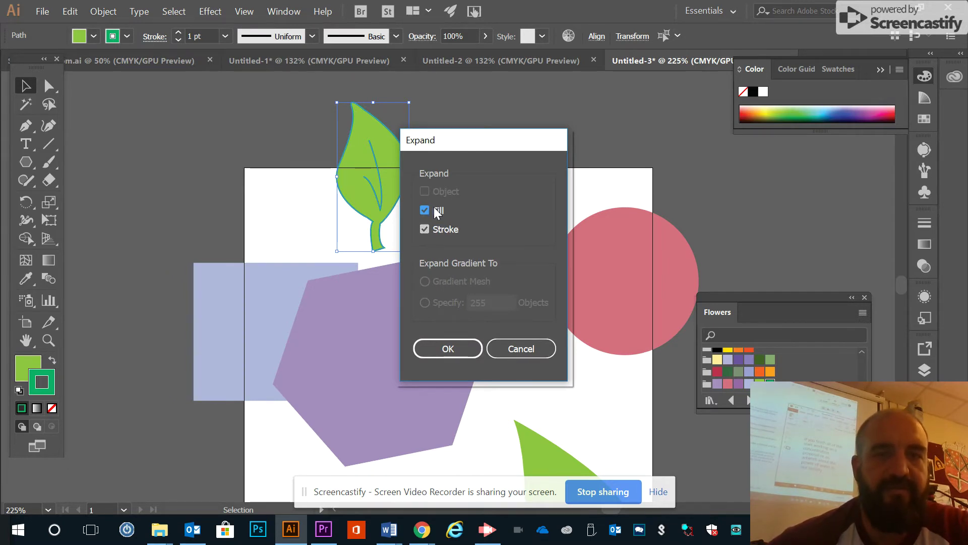
{"action": "left_click", "coordinate": [448, 349]}
Examine the top leaf's expanded edge up close, selecting the outline and the fill individually to compare their paths.
{"action": "left_click", "coordinate": [48, 340]}
{"action": "left_click", "coordinate": [370, 204]}
{"action": "left_click", "coordinate": [436, 268]}
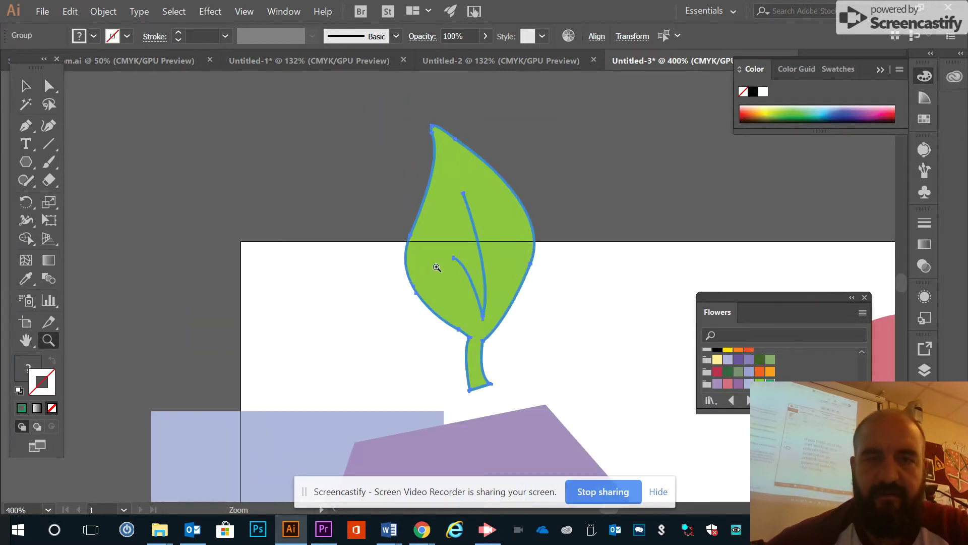
{"action": "left_click", "coordinate": [436, 268]}
{"action": "left_click", "coordinate": [435, 260]}
{"action": "left_click", "coordinate": [435, 258]}
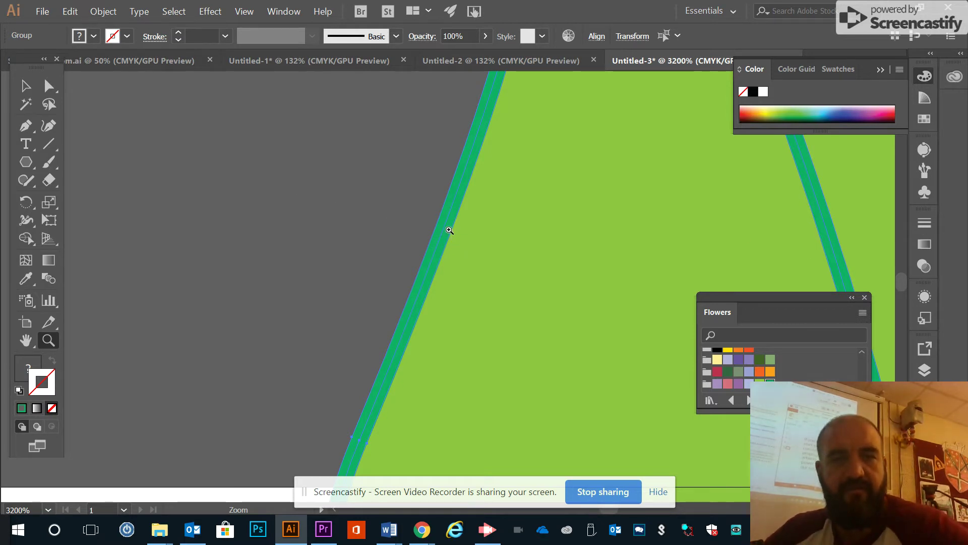
{"action": "left_click", "coordinate": [49, 86]}
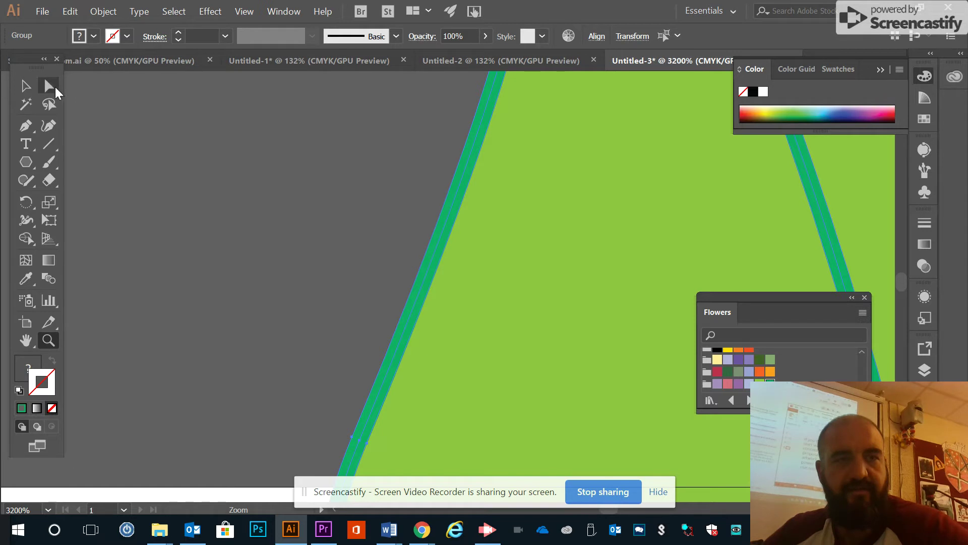
{"action": "left_click", "coordinate": [432, 228]}
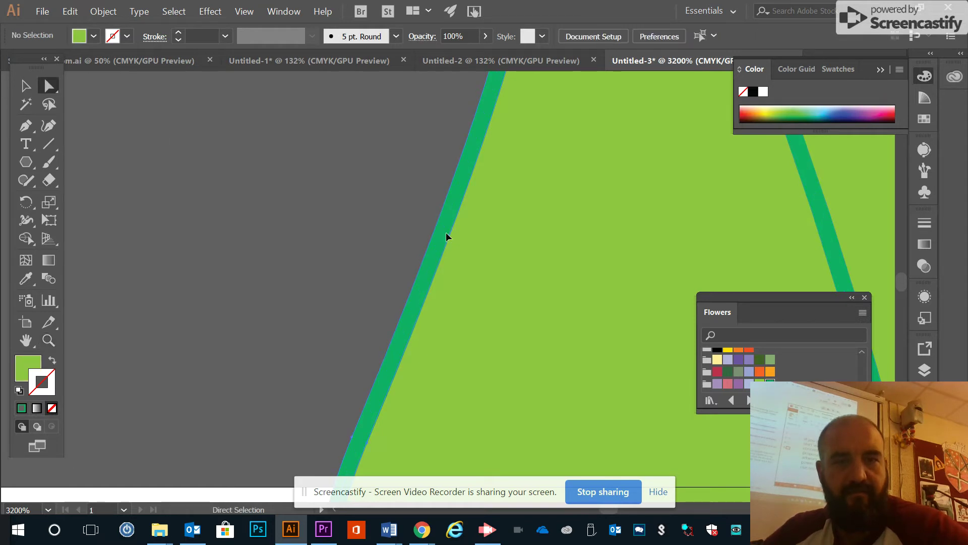
{"action": "left_click", "coordinate": [446, 233]}
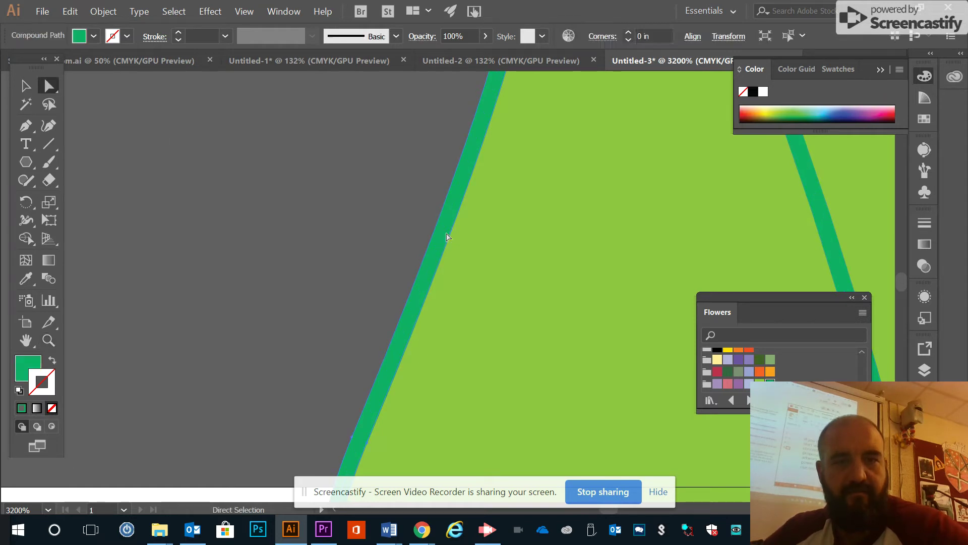
{"action": "left_click", "coordinate": [475, 251]}
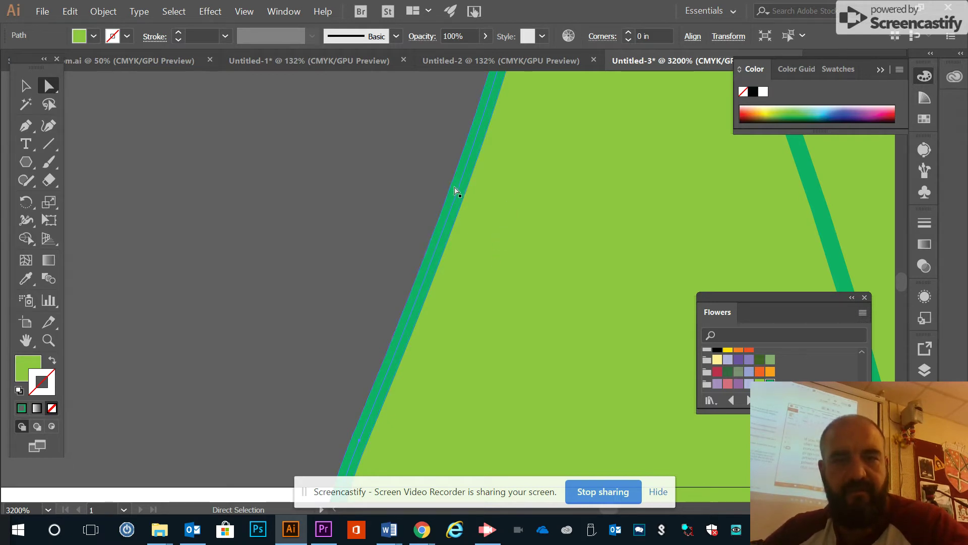
{"action": "left_click", "coordinate": [459, 204]}
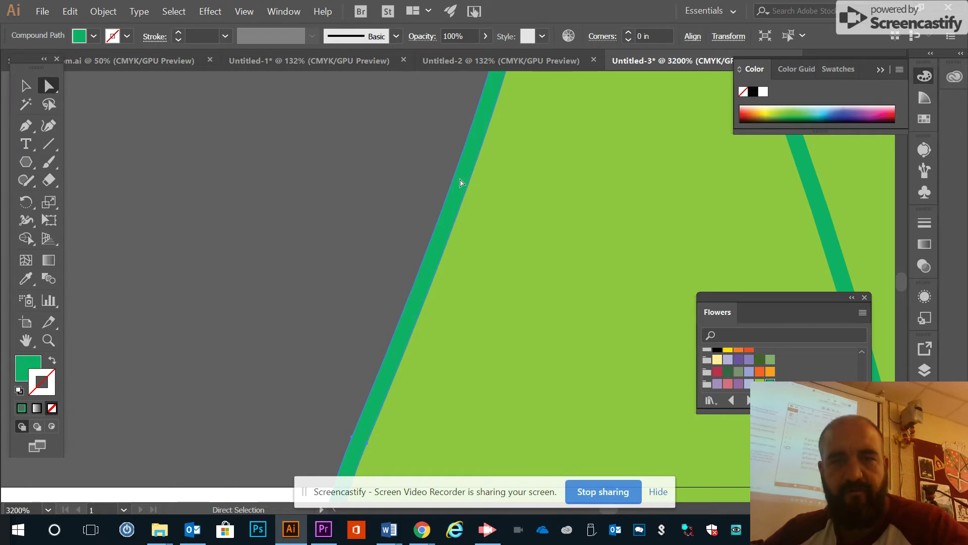
{"action": "left_click", "coordinate": [530, 201]}
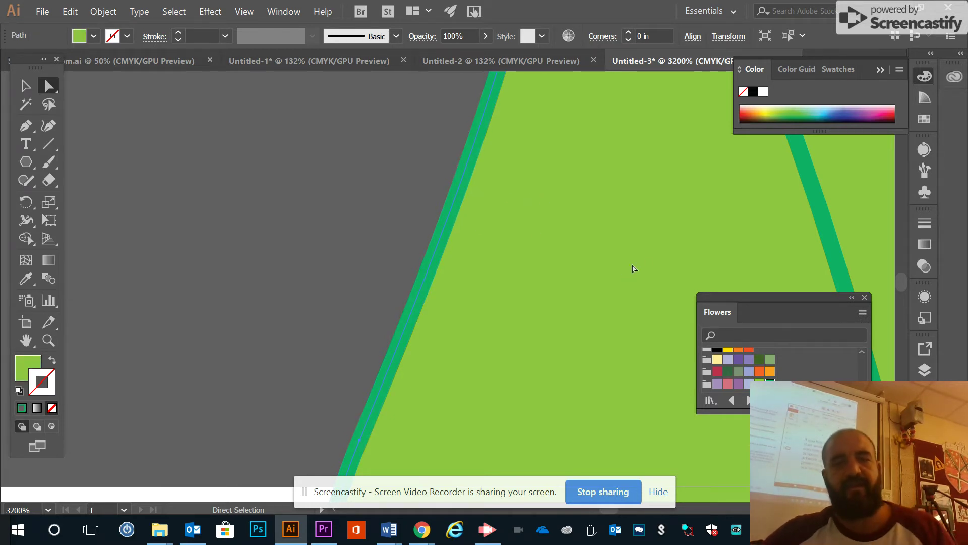
Reposition the circle across the artboard's right edge, the lower leaf across its bottom edge and the rectangle further down its left edge.
{"action": "key", "text": "z"}
{"action": "left_click", "coordinate": [646, 237], "text": "alt"}
{"action": "left_click", "coordinate": [615, 240], "text": "alt"}
{"action": "left_click", "coordinate": [444, 345], "text": "alt"}
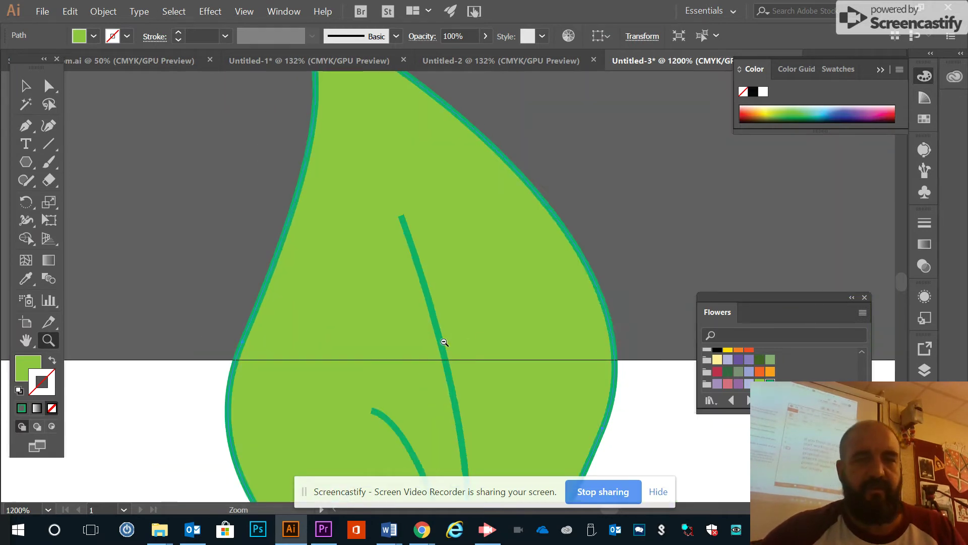
{"action": "left_click", "coordinate": [443, 328], "text": "alt"}
{"action": "left_click", "coordinate": [446, 306], "text": "alt"}
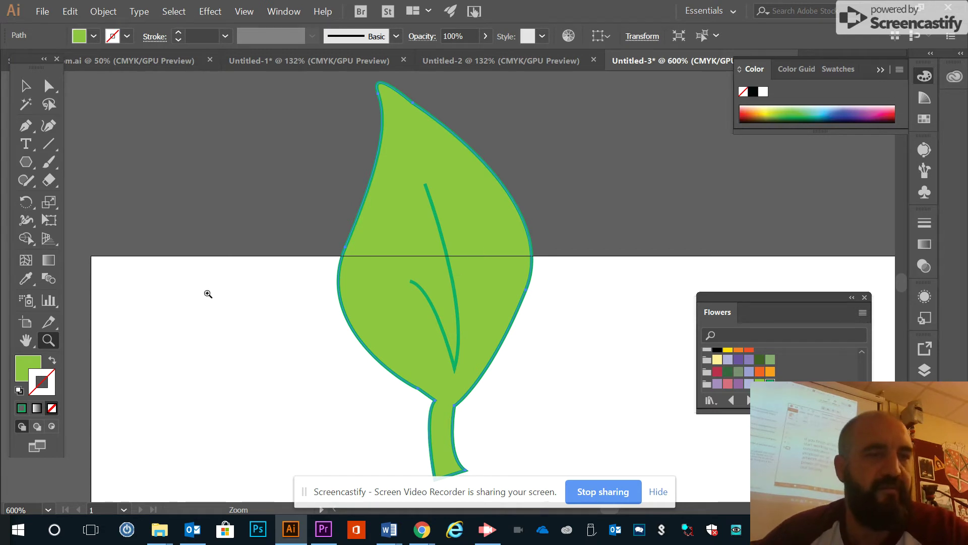
{"action": "scroll", "coordinate": [457, 354], "scroll_direction": "up", "scroll_amount": 2}
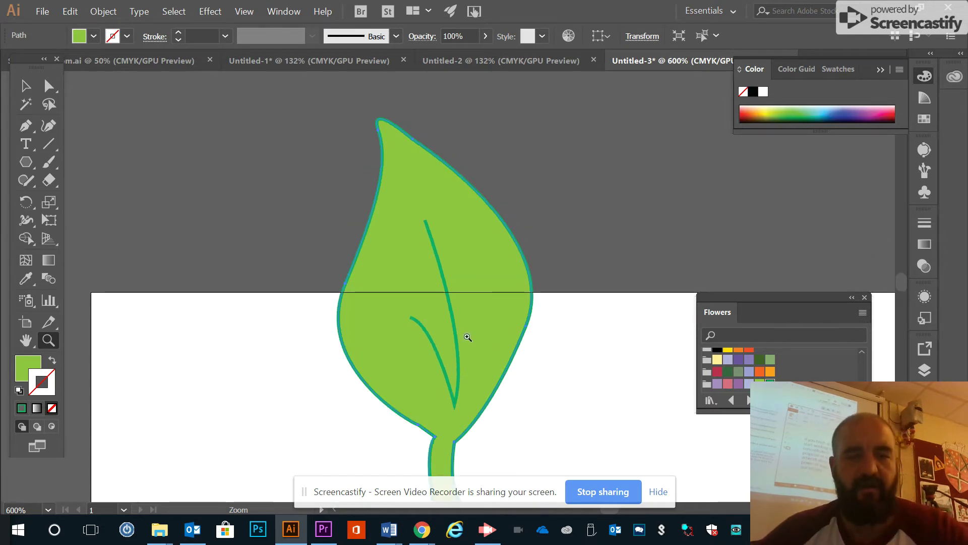
{"action": "left_click", "coordinate": [592, 274], "text": "alt"}
{"action": "left_click", "coordinate": [466, 346], "text": "alt"}
{"action": "left_click", "coordinate": [467, 347], "text": "alt"}
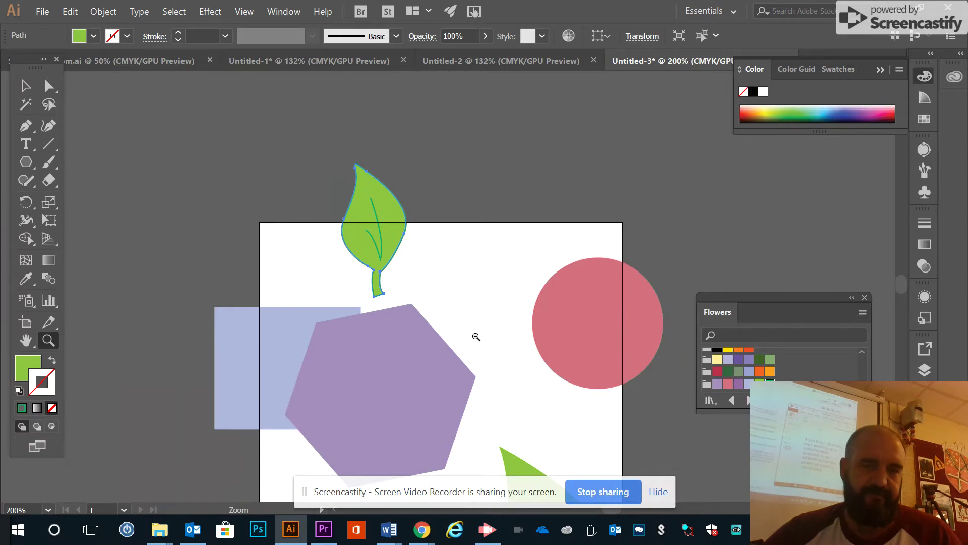
{"action": "left_click", "coordinate": [474, 339], "text": "alt"}
{"action": "scroll", "coordinate": [477, 374], "scroll_direction": "down", "scroll_amount": 3}
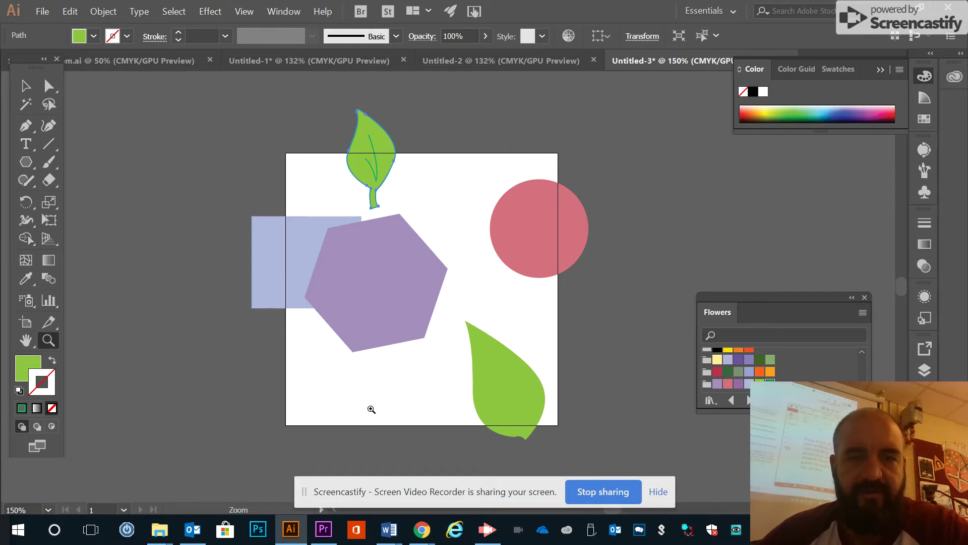
{"action": "left_click", "coordinate": [26, 86]}
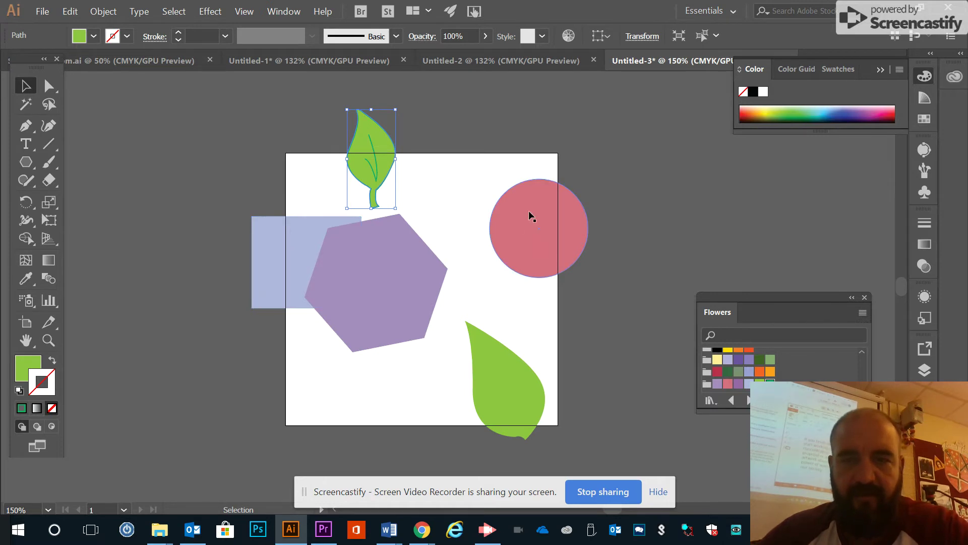
{"action": "left_click_drag", "start_coordinate": [548, 231], "coordinate": [562, 211]}
{"action": "left_click_drag", "start_coordinate": [516, 403], "coordinate": [500, 398]}
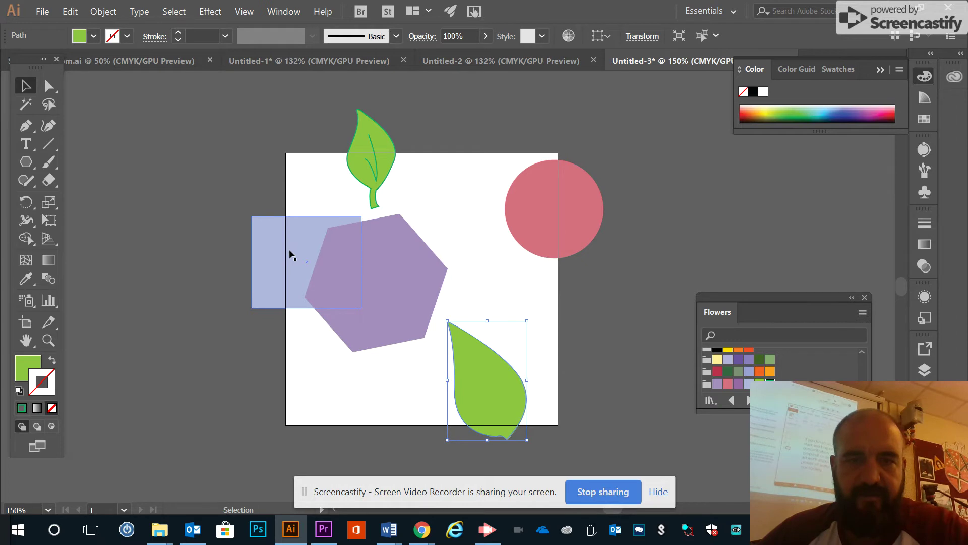
{"action": "left_click_drag", "start_coordinate": [289, 249], "coordinate": [287, 312]}
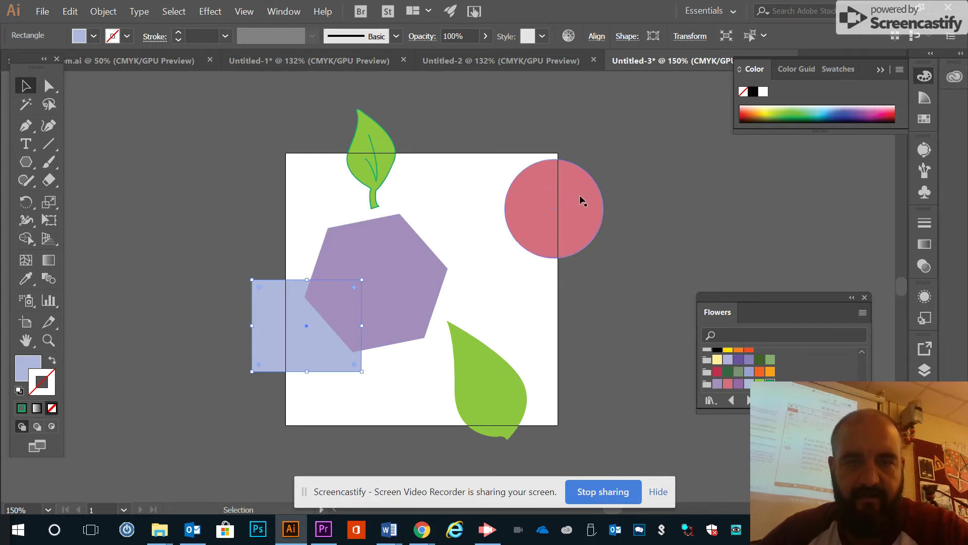
{"action": "left_click_drag", "start_coordinate": [522, 212], "coordinate": [490, 229]}
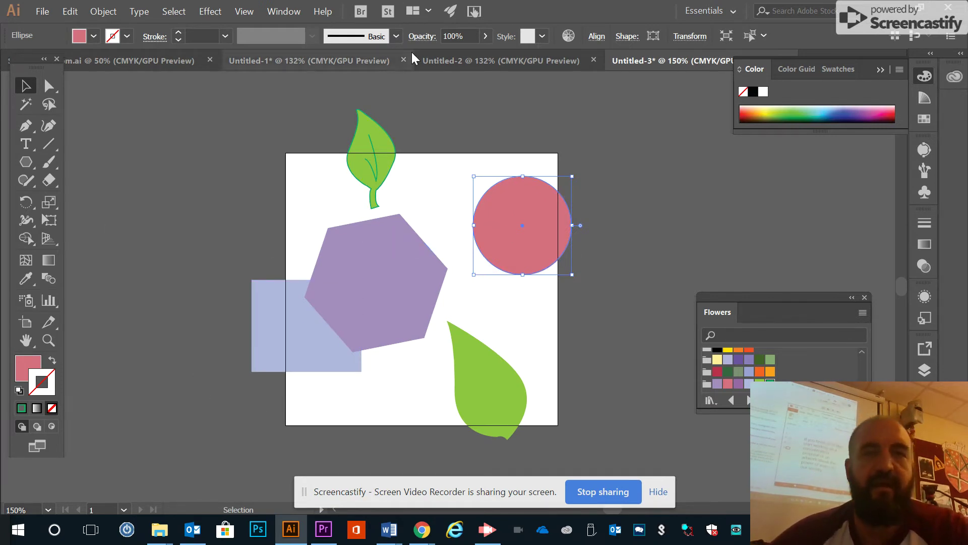
Show the rulers and place a horizontal guide along the artboard's top edge, released as a path.
{"action": "key", "text": "a"}
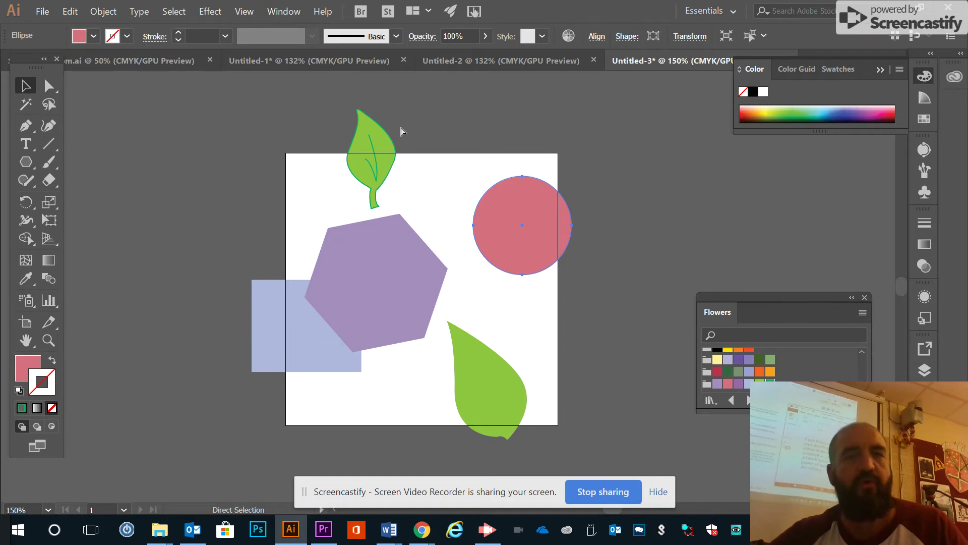
{"action": "key", "text": "ctrl+r"}
{"action": "key", "text": "v"}
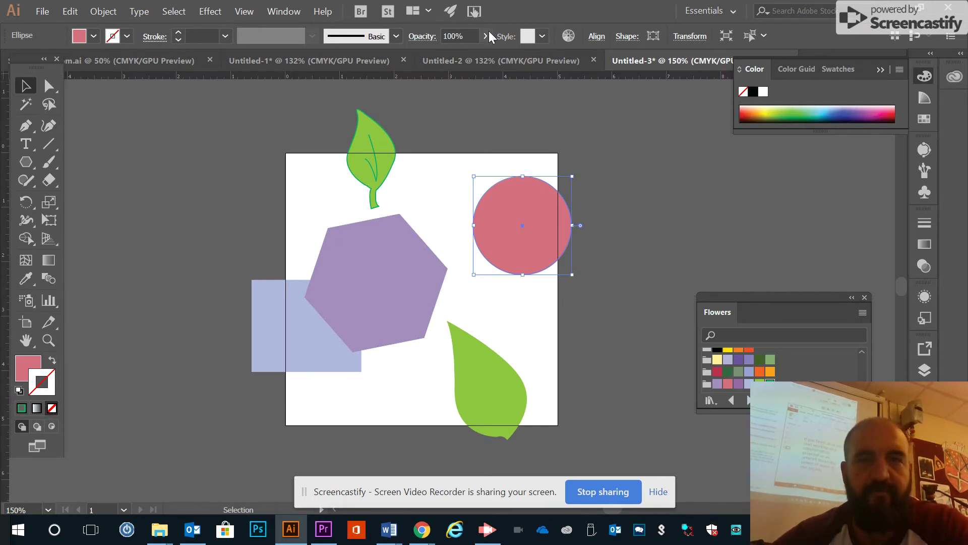
{"action": "left_click_drag", "start_coordinate": [485, 78], "coordinate": [487, 153]}
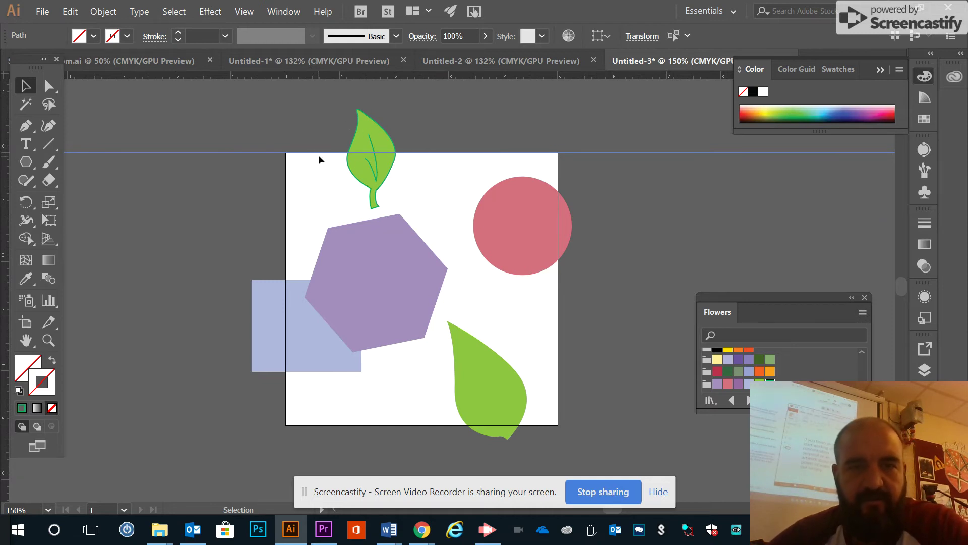
Divide the top leaf along the horizontal line at the artboard's top edge using Pathfinder's Divide.
{"action": "left_click", "coordinate": [417, 186]}
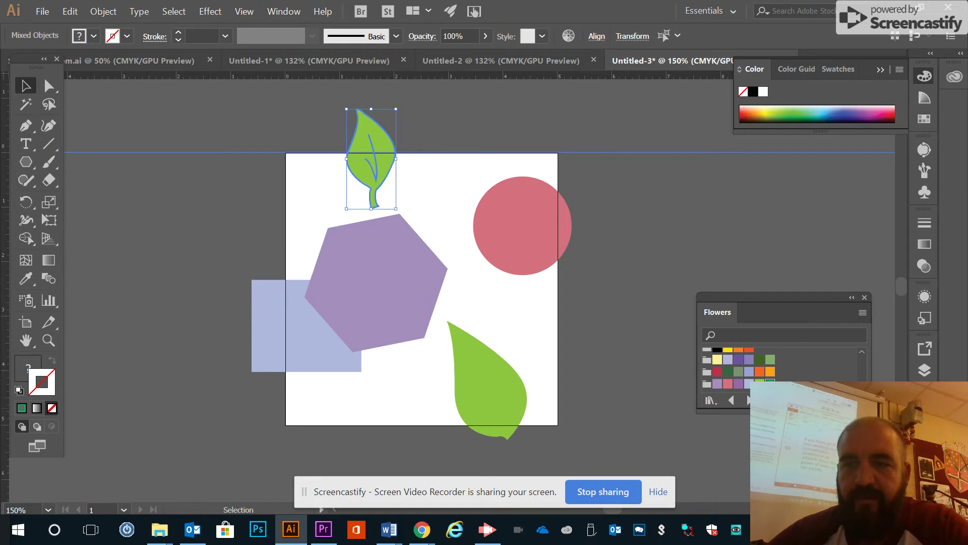
{"action": "left_click", "coordinate": [925, 423]}
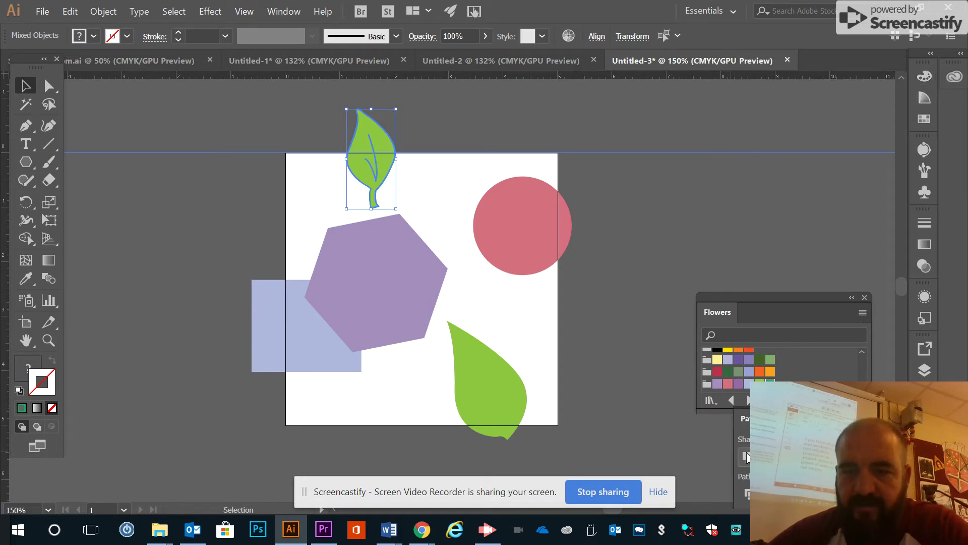
{"action": "left_click", "coordinate": [744, 495]}
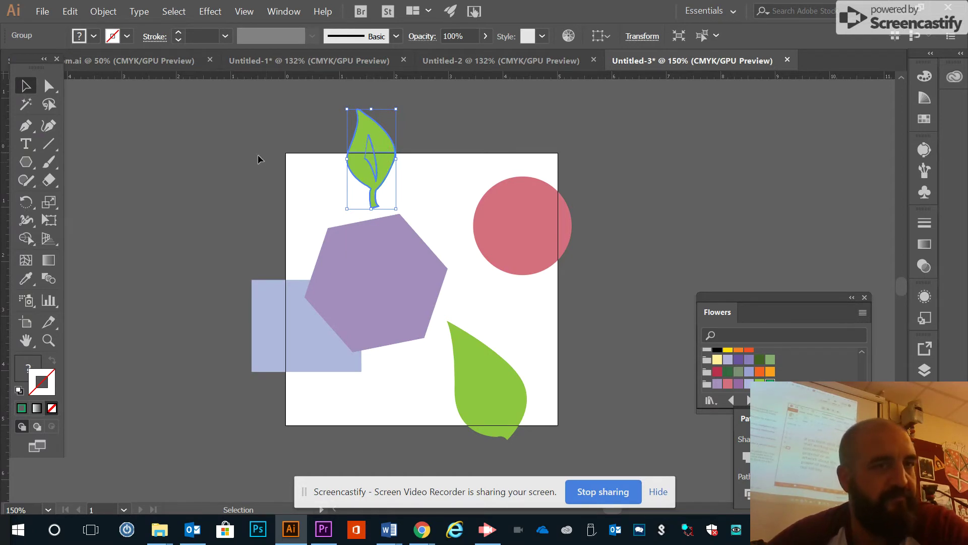
Try to move the top leaf's green pieces lying above the artboard straight down to the artboard's bottom edge.
{"action": "left_click", "coordinate": [42, 91]}
{"action": "left_click", "coordinate": [262, 163]}
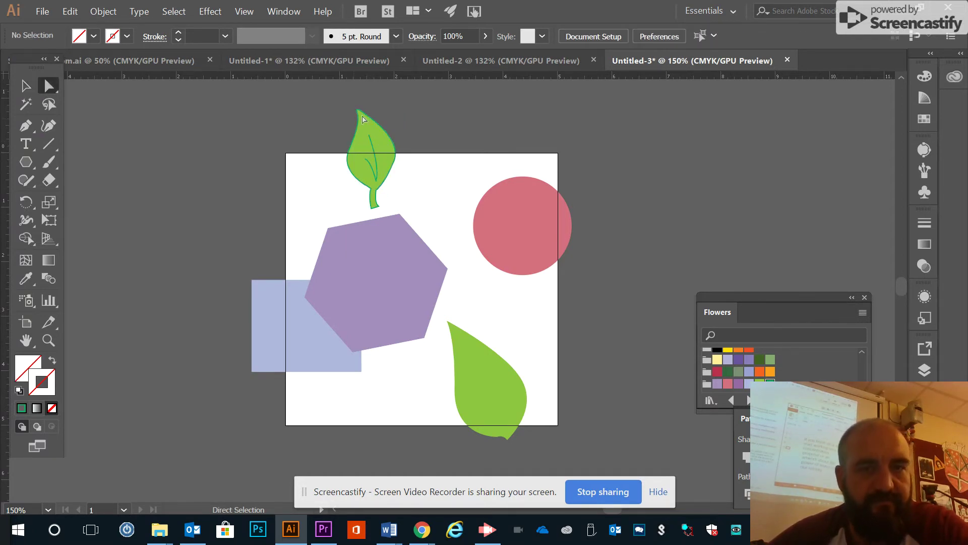
{"action": "left_click", "coordinate": [370, 151]}
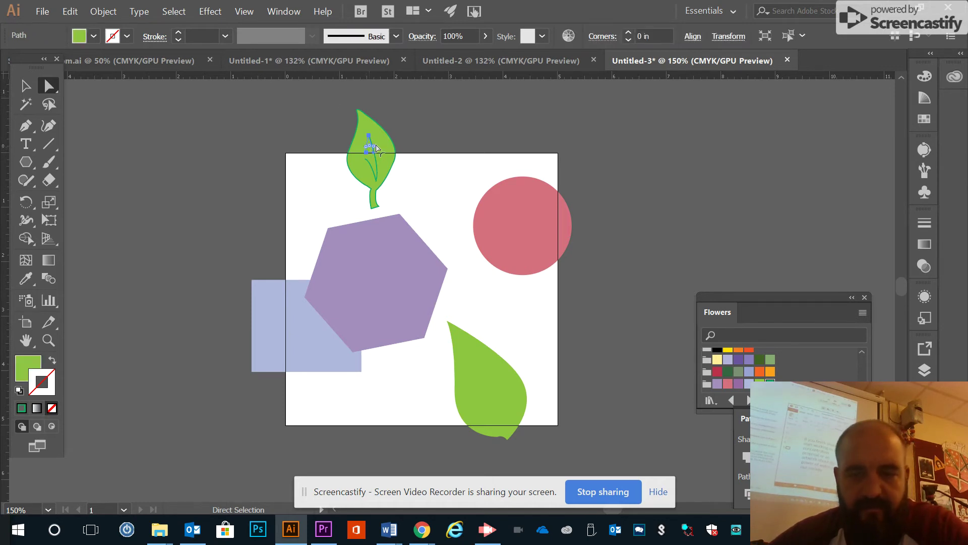
{"action": "left_click", "coordinate": [389, 149], "text": "shift"}
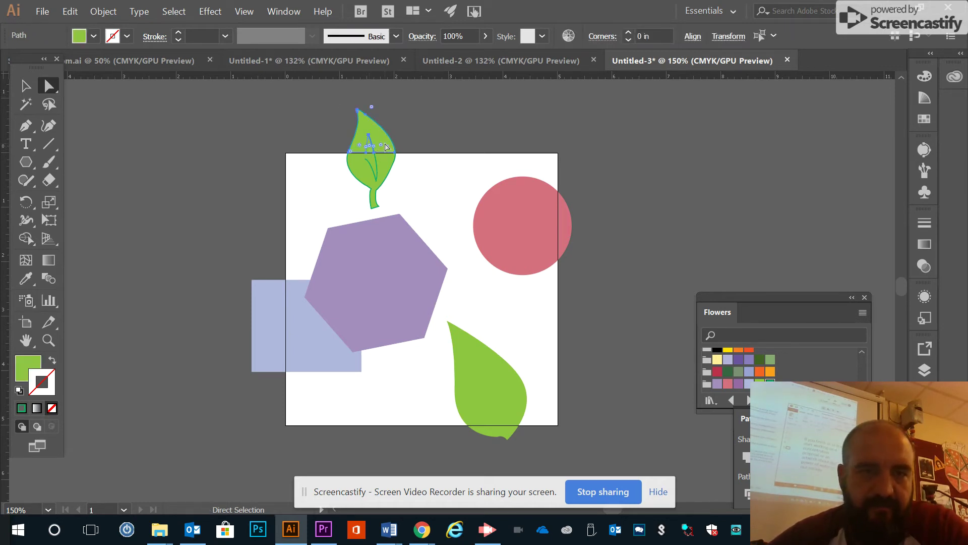
{"action": "left_click", "coordinate": [25, 85]}
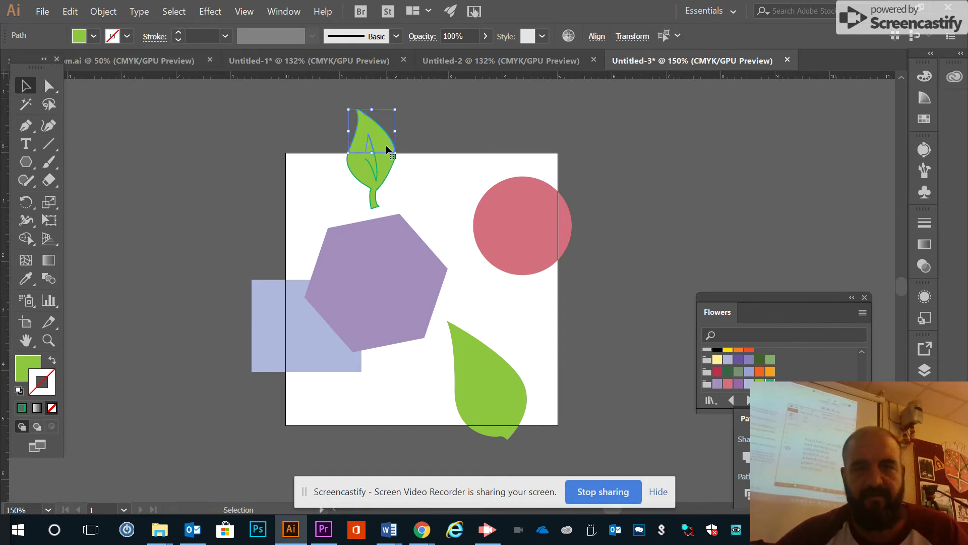
{"action": "left_click_drag", "start_coordinate": [383, 148], "coordinate": [383, 415]}
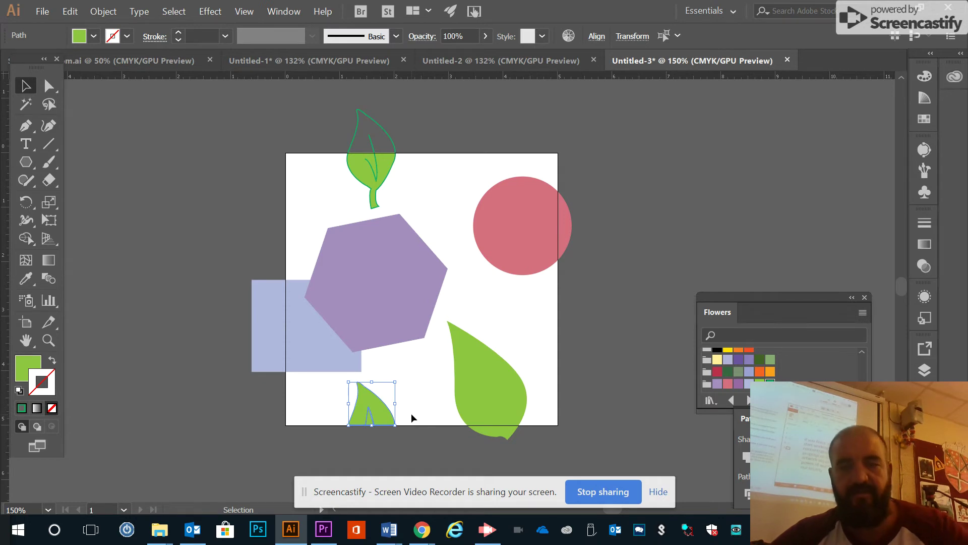
Examine the moved leaf piece up close along the artboard's bottom edge and around the vein.
{"action": "key", "text": "z"}
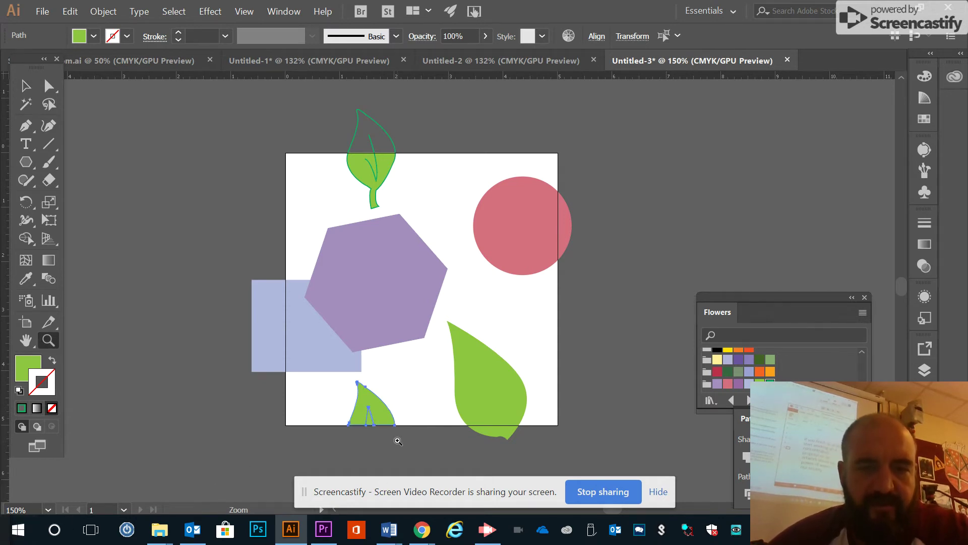
{"action": "left_click", "coordinate": [392, 424]}
{"action": "left_click", "coordinate": [526, 96]}
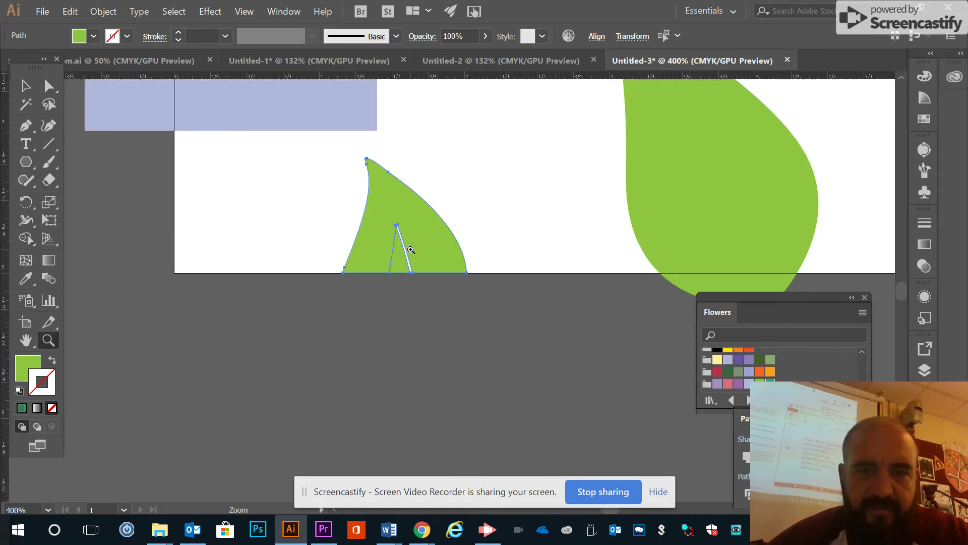
{"action": "left_click", "coordinate": [412, 250]}
{"action": "left_click", "coordinate": [476, 270]}
{"action": "left_click", "coordinate": [382, 305]}
{"action": "left_click", "coordinate": [470, 313]}
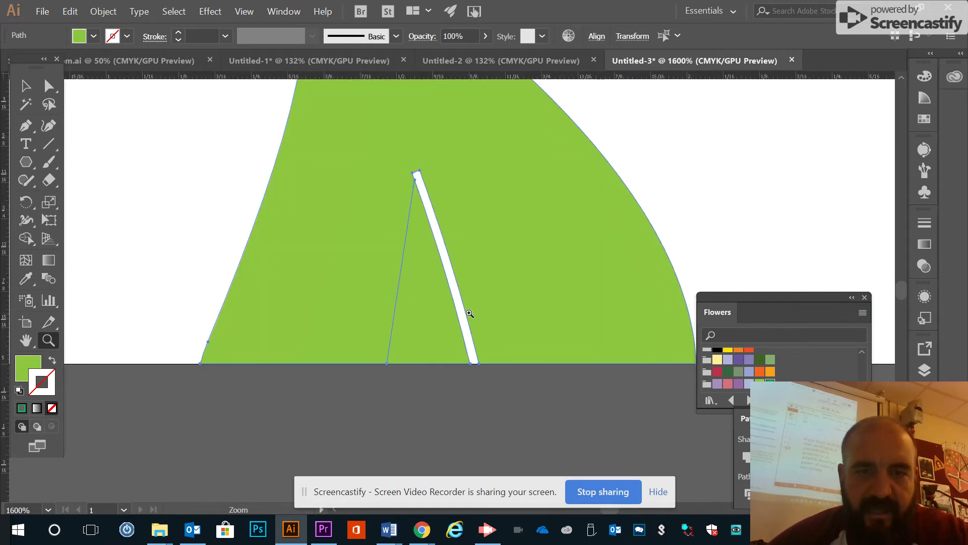
{"action": "left_click", "coordinate": [468, 329]}
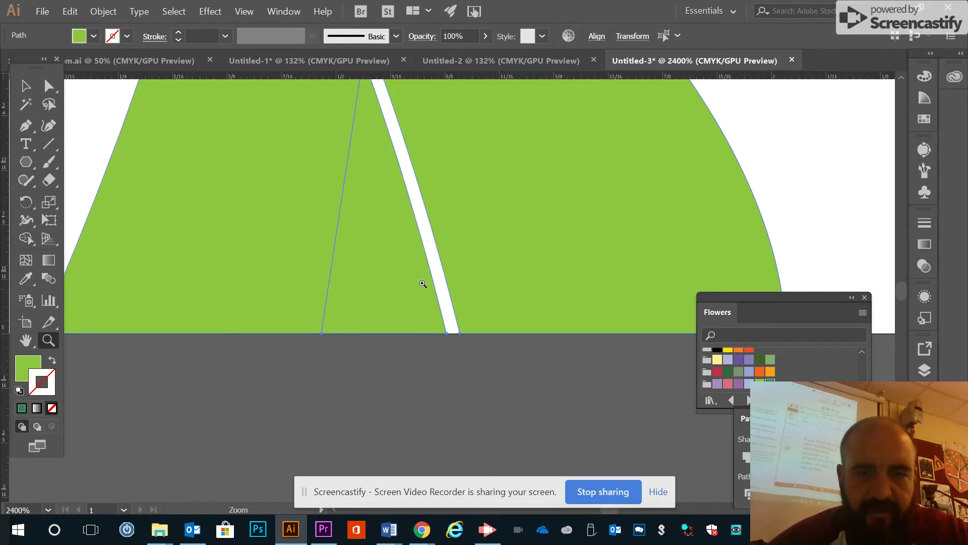
{"action": "scroll", "coordinate": [464, 252], "scroll_direction": "up", "scroll_amount": 3}
{"action": "scroll", "coordinate": [473, 262], "scroll_direction": "up", "scroll_amount": 1}
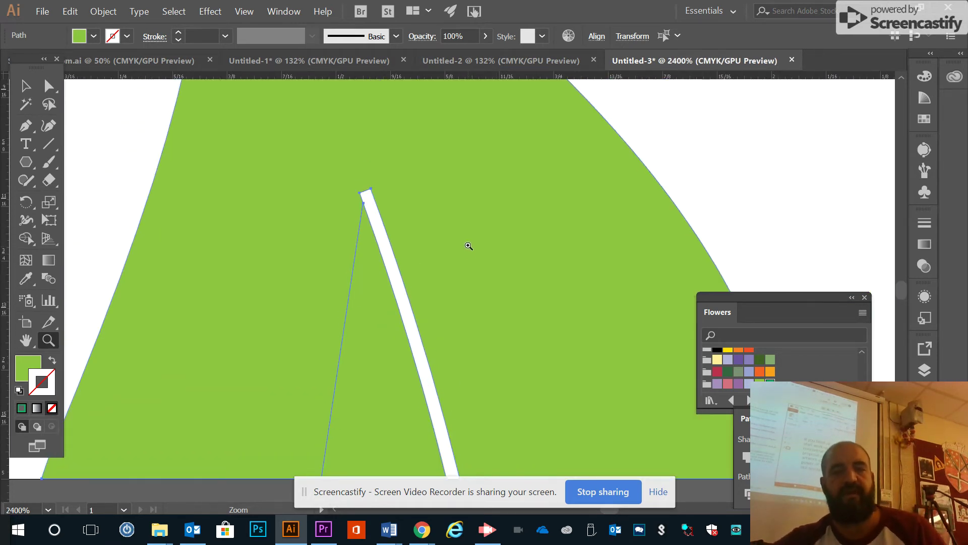
Undo the move of the leaf's green pieces.
{"action": "key", "text": "ctrl+z"}
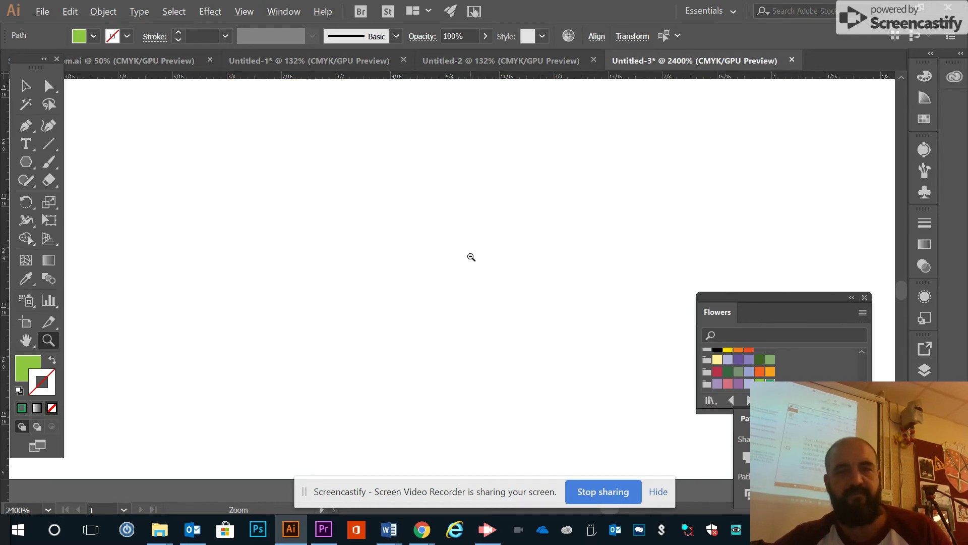
{"action": "left_click", "coordinate": [472, 257], "text": "alt"}
{"action": "left_click", "coordinate": [476, 248], "text": "alt"}
{"action": "left_click", "coordinate": [476, 247], "text": "alt"}
{"action": "left_click", "coordinate": [474, 246], "text": "alt"}
{"action": "left_click", "coordinate": [473, 245], "text": "alt"}
{"action": "left_click", "coordinate": [472, 244], "text": "alt"}
{"action": "left_click", "coordinate": [472, 245], "text": "alt"}
{"action": "left_click", "coordinate": [472, 244], "text": "alt"}
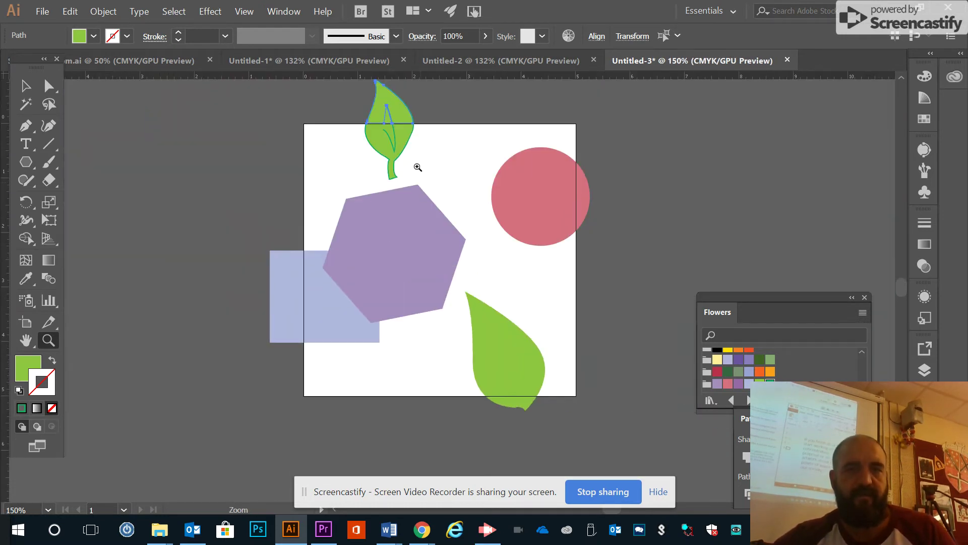
Directly select the green fill pieces of the top leaf above the artboard's top edge.
{"action": "left_click", "coordinate": [386, 110]}
{"action": "left_click", "coordinate": [454, 301]}
{"action": "left_click", "coordinate": [456, 301]}
{"action": "left_click", "coordinate": [461, 301]}
{"action": "left_click", "coordinate": [461, 300]}
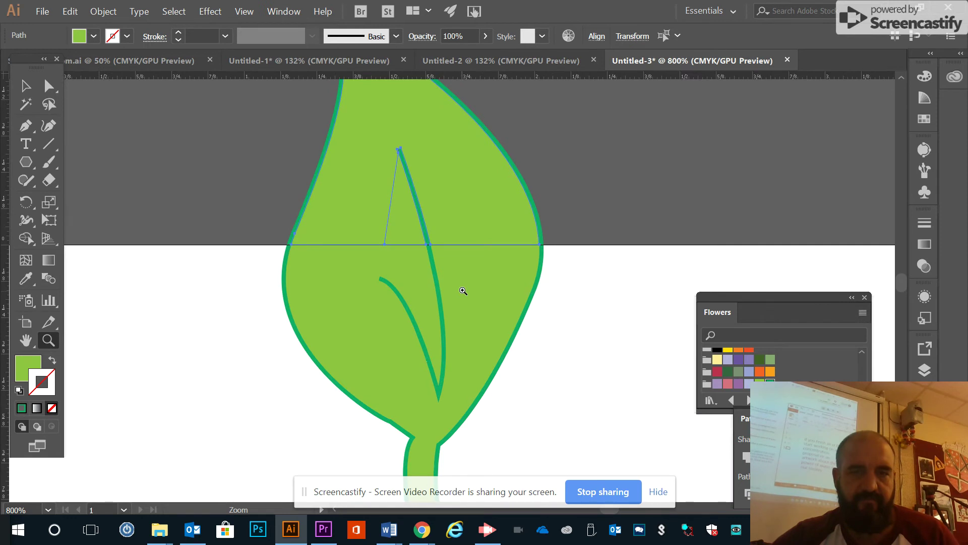
{"action": "left_click", "coordinate": [461, 291]}
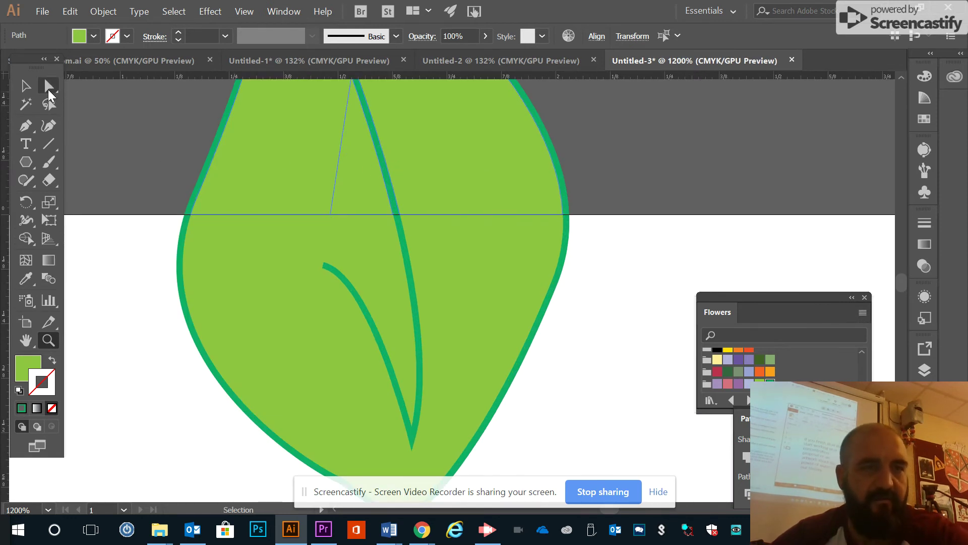
{"action": "left_click", "coordinate": [49, 86]}
{"action": "left_click", "coordinate": [167, 152]}
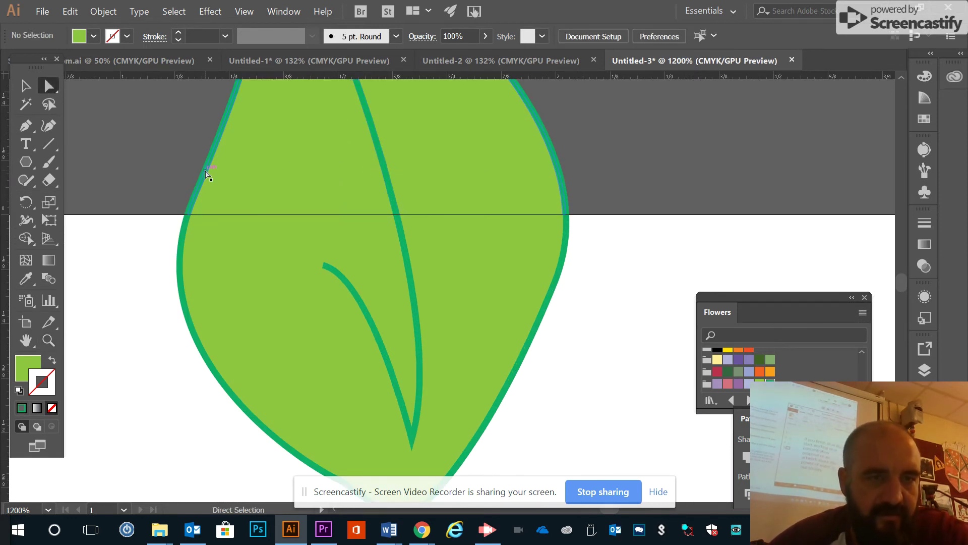
{"action": "left_click", "coordinate": [206, 171]}
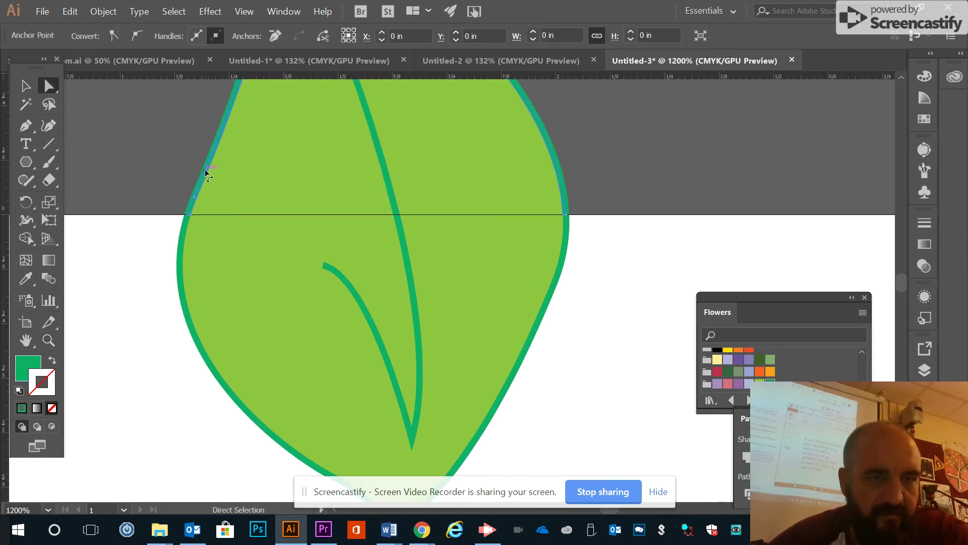
{"action": "left_click", "coordinate": [154, 123]}
{"action": "left_click", "coordinate": [248, 155]}
{"action": "left_click", "coordinate": [367, 176]}
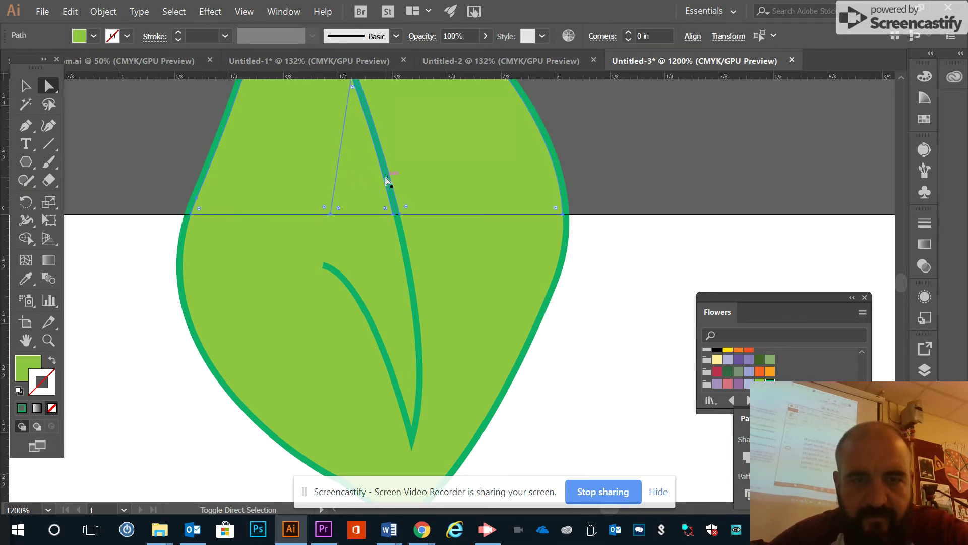
{"action": "left_click", "coordinate": [379, 179]}
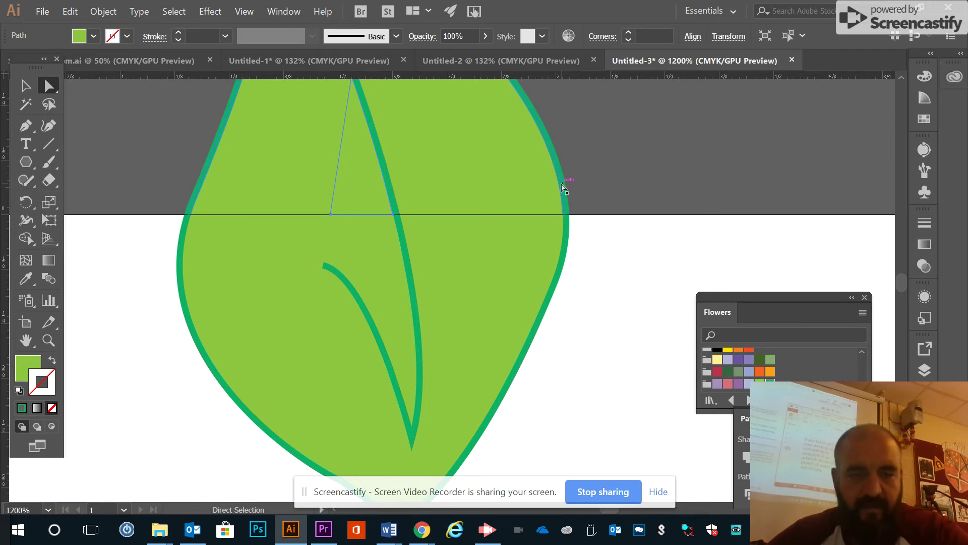
Select the leaf's large green fill again and add the dark green outline above the artboard to the selection.
{"action": "key", "text": "z"}
{"action": "left_click", "coordinate": [523, 199]}
{"action": "left_click", "coordinate": [515, 205]}
{"action": "left_click", "coordinate": [465, 357]}
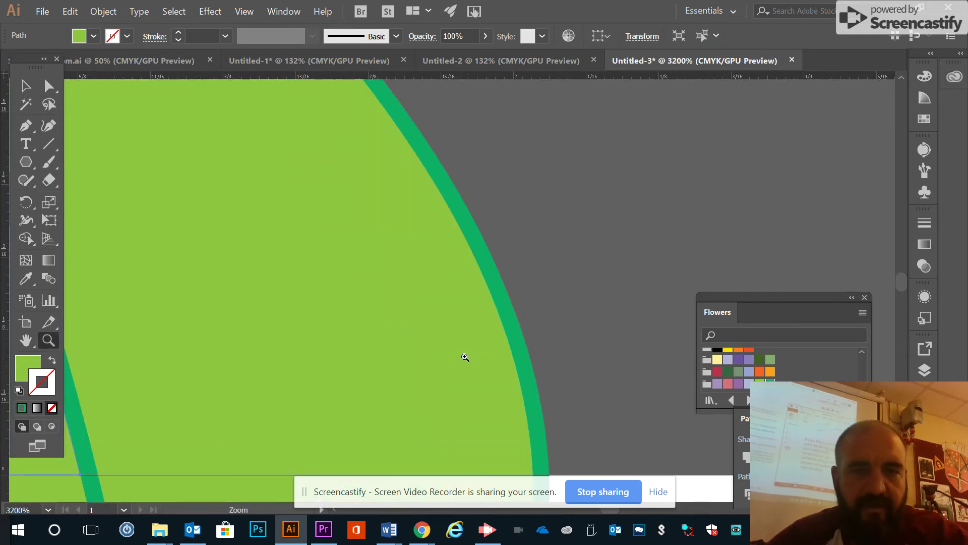
{"action": "key", "text": "a"}
{"action": "left_click", "coordinate": [487, 291]}
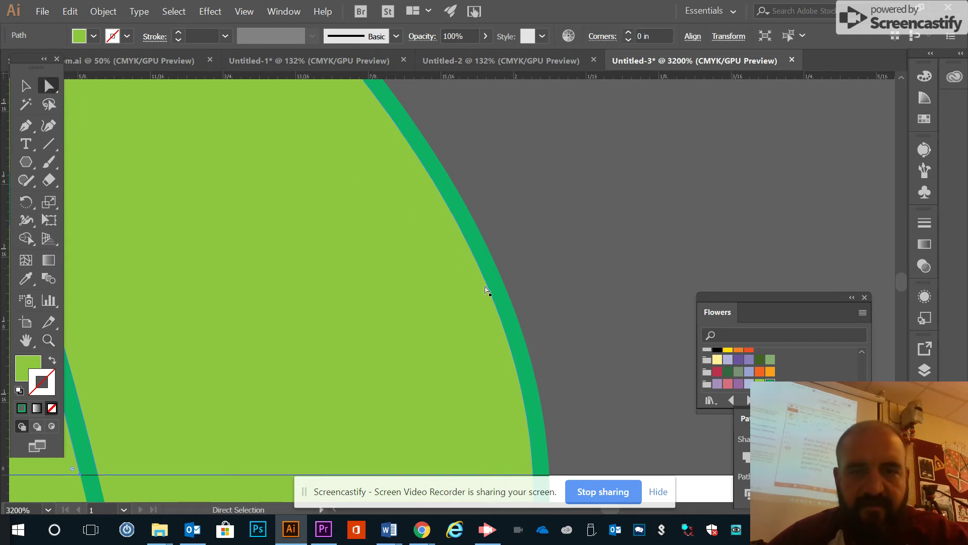
{"action": "left_click", "coordinate": [518, 332], "text": "shift"}
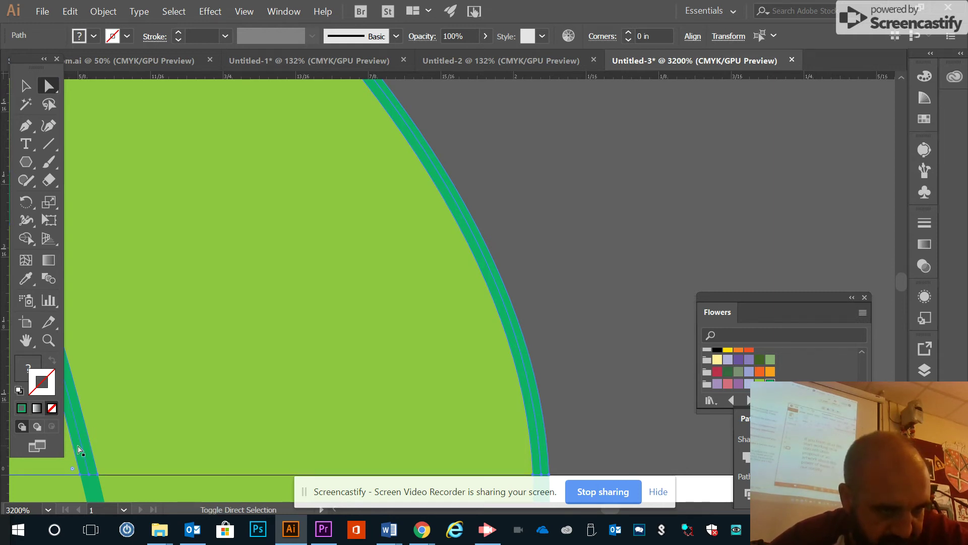
Cut all fill and outline pieces of the leaf above the artboard and paste them back in the same position.
{"action": "key", "text": "z"}
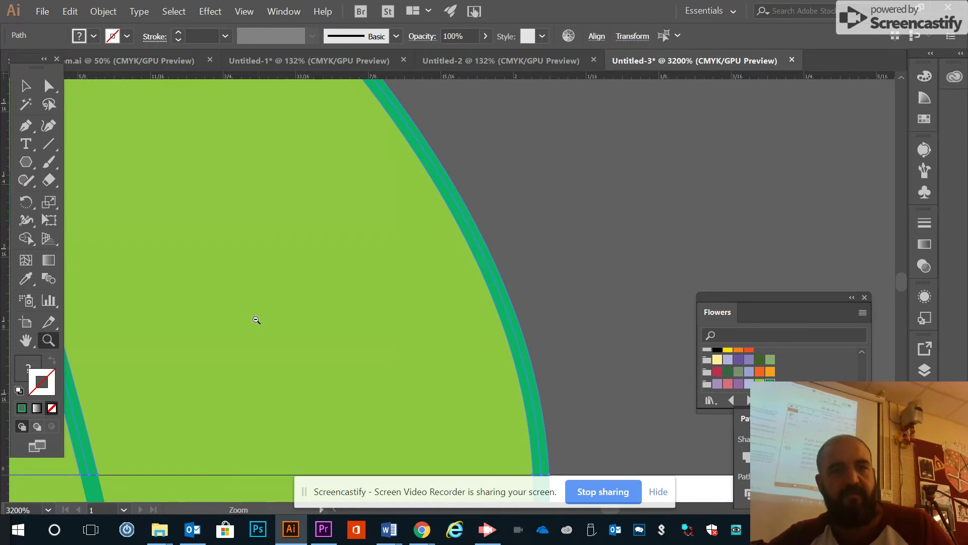
{"action": "left_click", "coordinate": [244, 320], "text": "alt"}
{"action": "left_click", "coordinate": [243, 321], "text": "alt"}
{"action": "left_click", "coordinate": [433, 287], "text": "alt"}
{"action": "scroll", "coordinate": [457, 258], "scroll_direction": "up", "scroll_amount": 3}
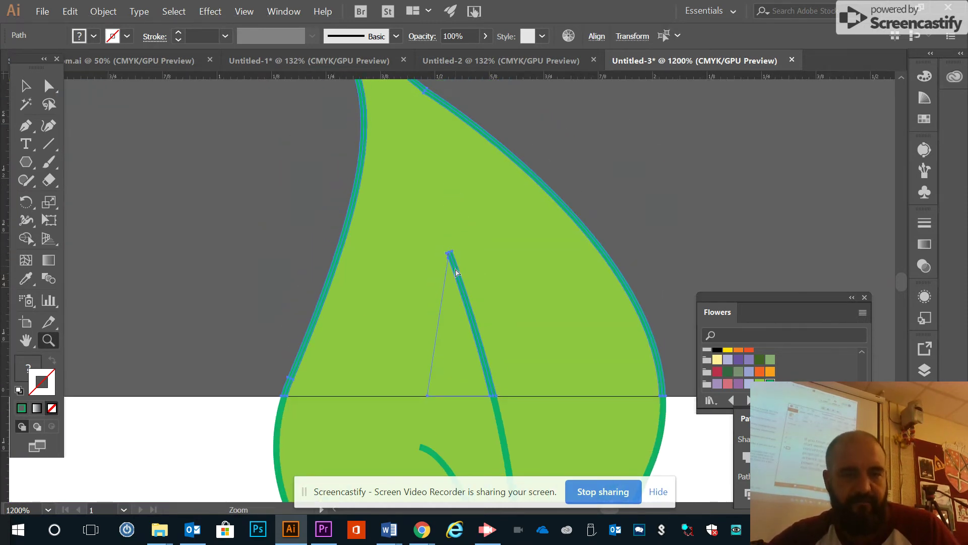
{"action": "left_click", "coordinate": [451, 309], "text": "ctrl"}
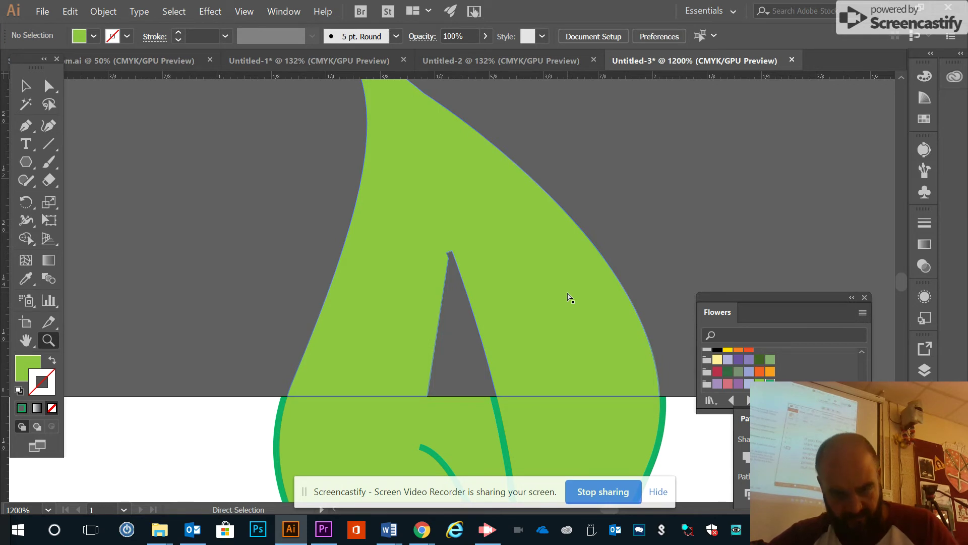
{"action": "left_click", "coordinate": [568, 295], "text": "ctrl"}
{"action": "left_click", "coordinate": [46, 87]}
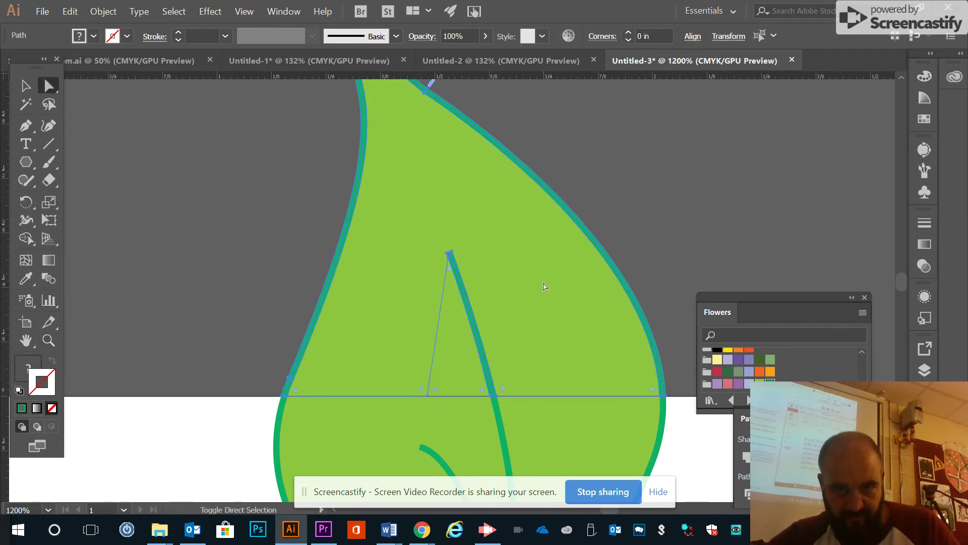
{"action": "left_click", "coordinate": [544, 286]}
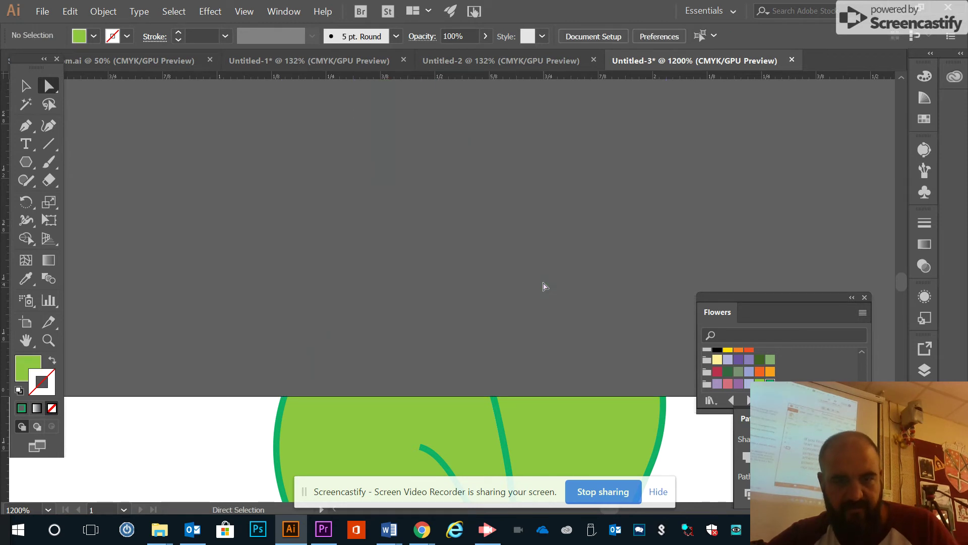
{"action": "left_click", "coordinate": [70, 12]}
{"action": "left_click", "coordinate": [157, 143]}
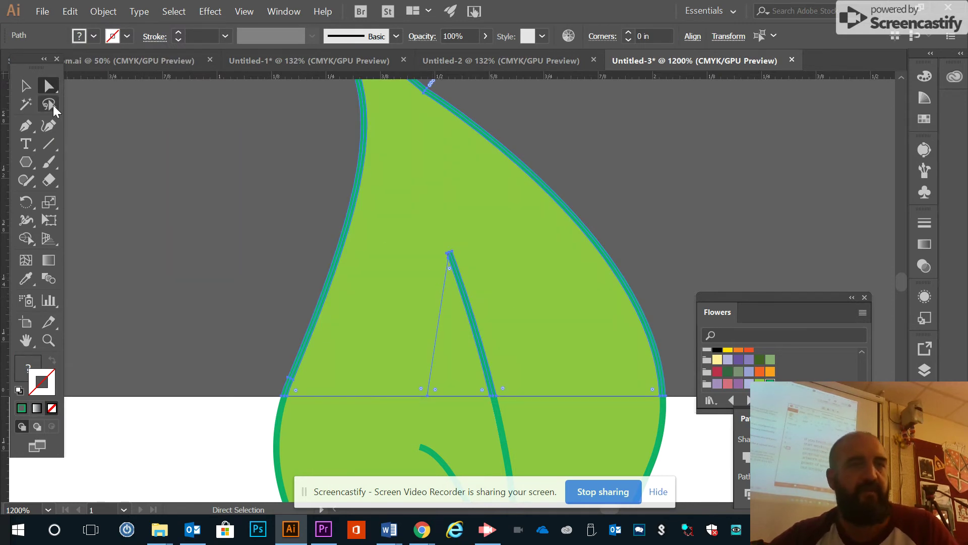
Try to move the pasted upper leaf pieces, with their outline, down towards the artboard's bottom edge.
{"action": "left_click", "coordinate": [26, 86]}
{"action": "scroll", "coordinate": [579, 297], "scroll_direction": "down", "scroll_amount": 3}
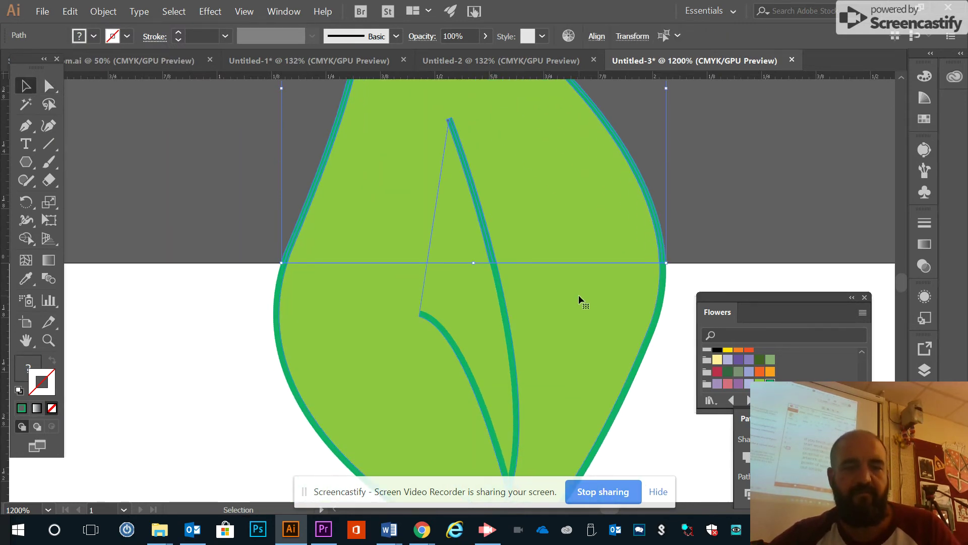
{"action": "key", "text": "z"}
{"action": "left_click", "coordinate": [509, 256], "text": "alt"}
{"action": "left_click", "coordinate": [511, 258], "text": "alt"}
{"action": "left_click", "coordinate": [406, 279], "text": "alt"}
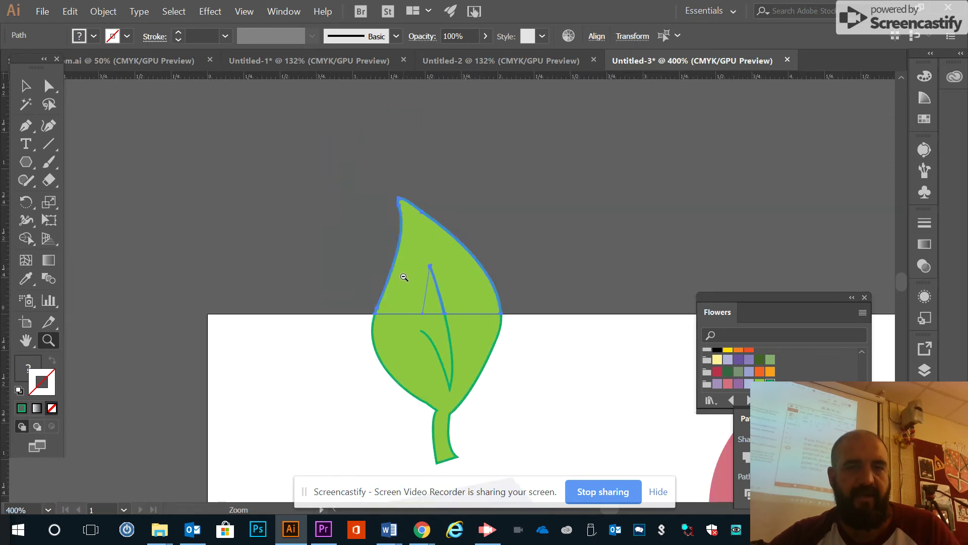
{"action": "left_click", "coordinate": [408, 279], "text": "alt"}
{"action": "left_click", "coordinate": [561, 341], "text": "alt"}
{"action": "scroll", "coordinate": [421, 313], "scroll_direction": "down", "scroll_amount": 2}
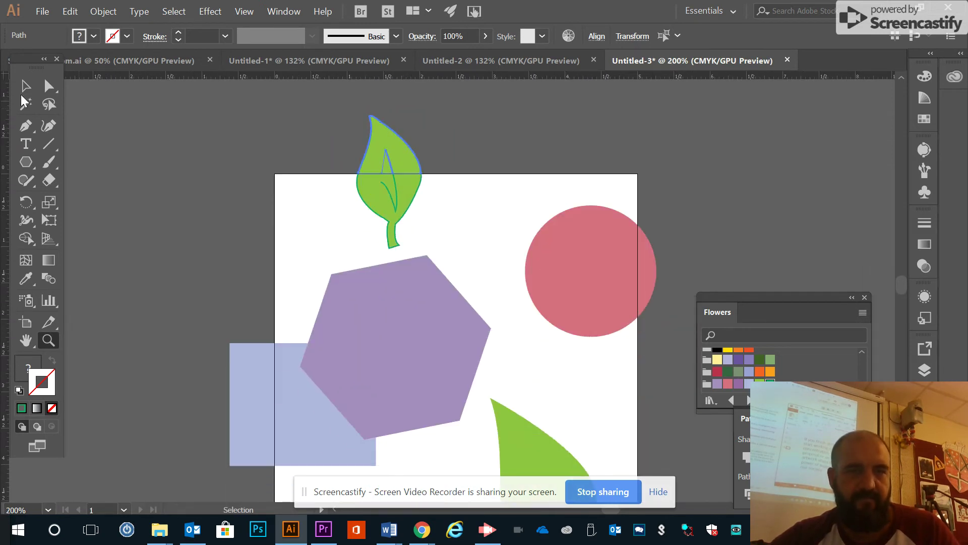
{"action": "left_click", "coordinate": [26, 87]}
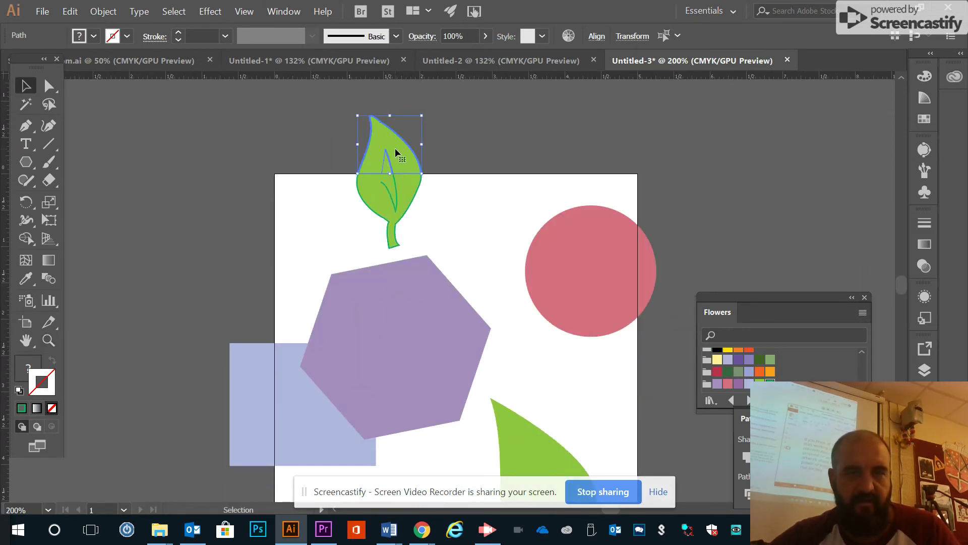
{"action": "left_click_drag", "start_coordinate": [395, 151], "coordinate": [387, 463]}
{"action": "scroll", "coordinate": [395, 411], "scroll_direction": "down", "scroll_amount": 4}
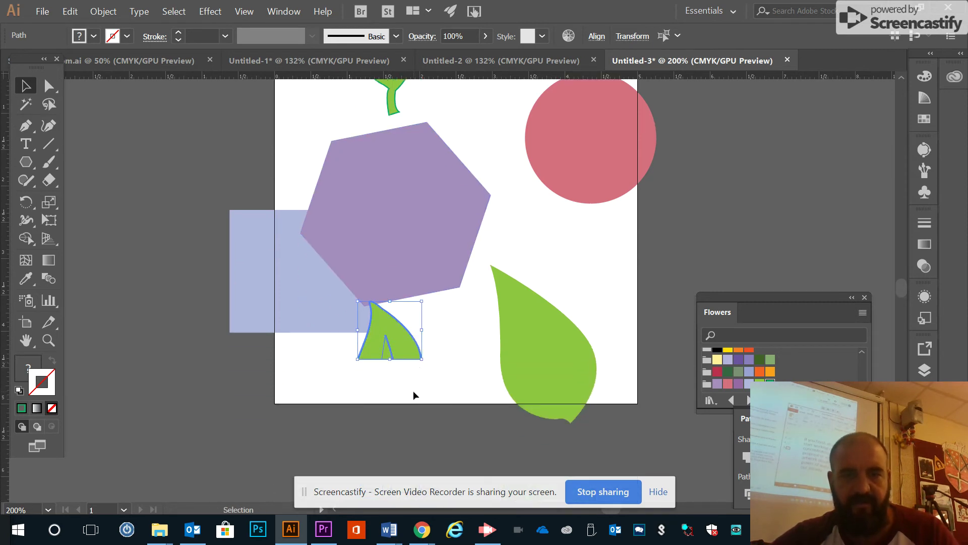
Try to shift the leaf piece onto the artboard's bottom edge, and undo both moves.
{"action": "scroll", "coordinate": [413, 394], "scroll_direction": "down", "scroll_amount": 2}
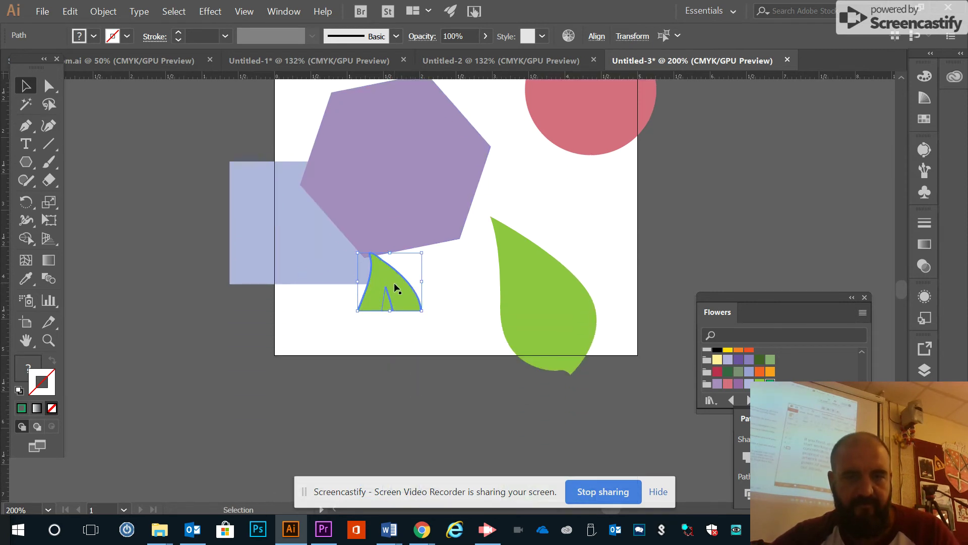
{"action": "left_click_drag", "start_coordinate": [395, 286], "coordinate": [395, 329]}
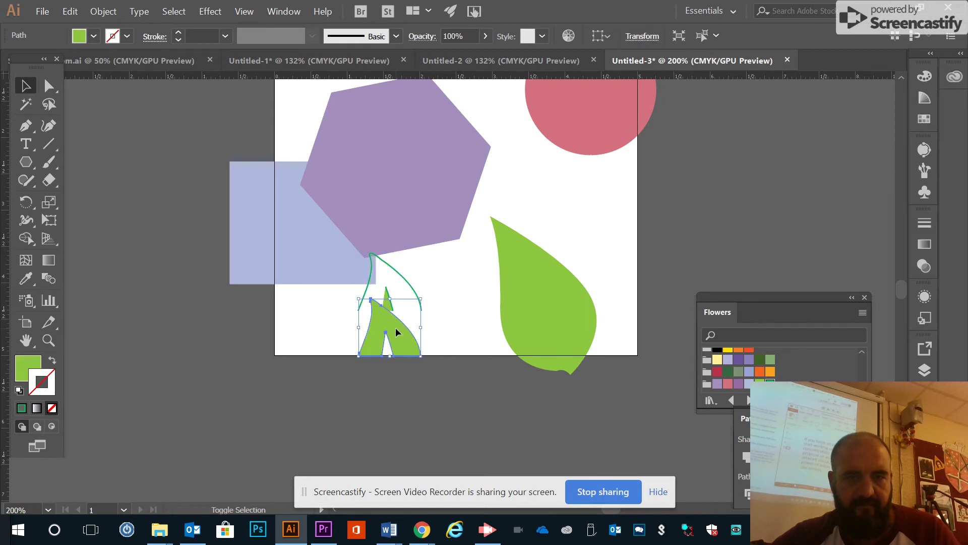
{"action": "key", "text": "ctrl+z"}
{"action": "key", "text": "ctrl+z"}
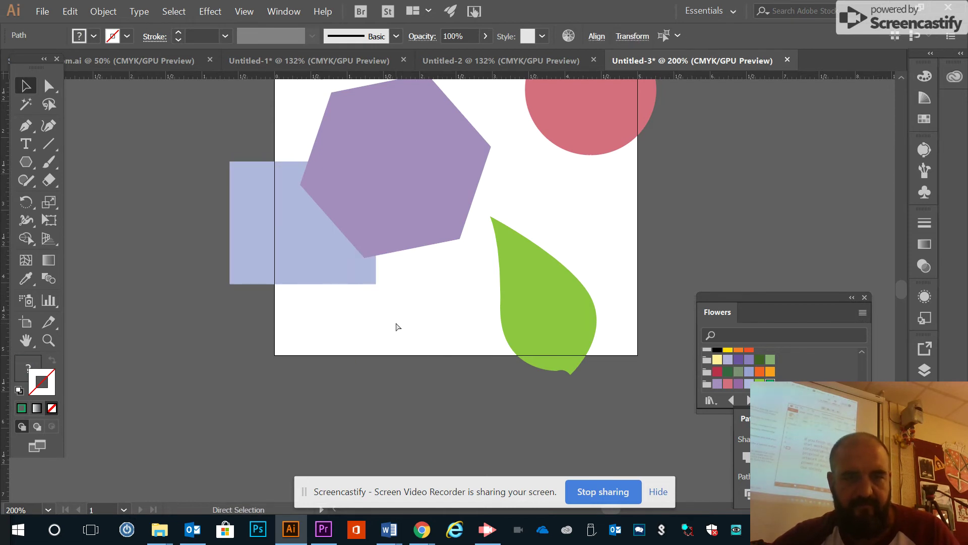
Move the pasted upper leaf pieces down so their cut edge rests on the artboard's bottom edge, and clear the selection.
{"action": "scroll", "coordinate": [395, 322], "scroll_direction": "up", "scroll_amount": 5}
{"action": "left_click_drag", "start_coordinate": [397, 180], "coordinate": [391, 462]}
{"action": "scroll", "coordinate": [424, 362], "scroll_direction": "down", "scroll_amount": 5}
{"action": "left_click_drag", "start_coordinate": [393, 291], "coordinate": [391, 376]}
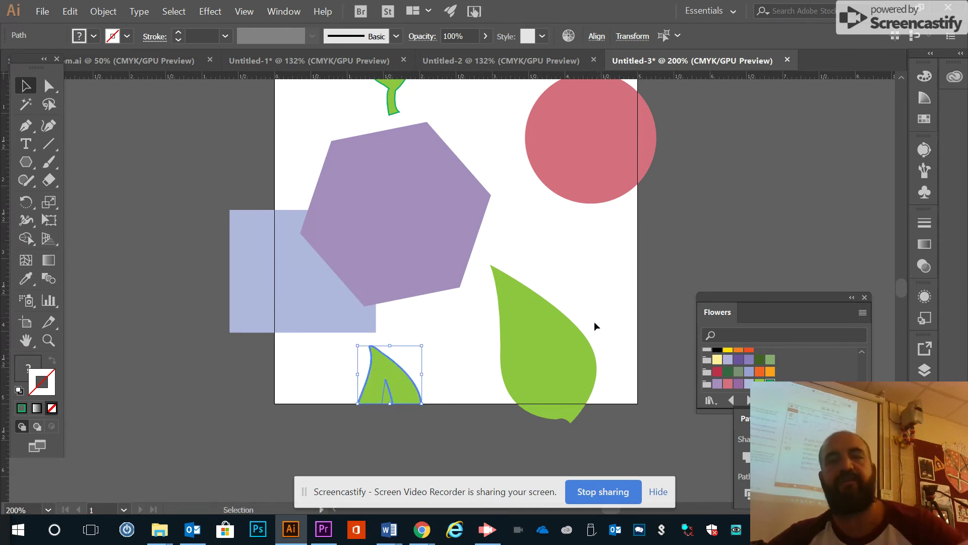
{"action": "left_click", "coordinate": [651, 292]}
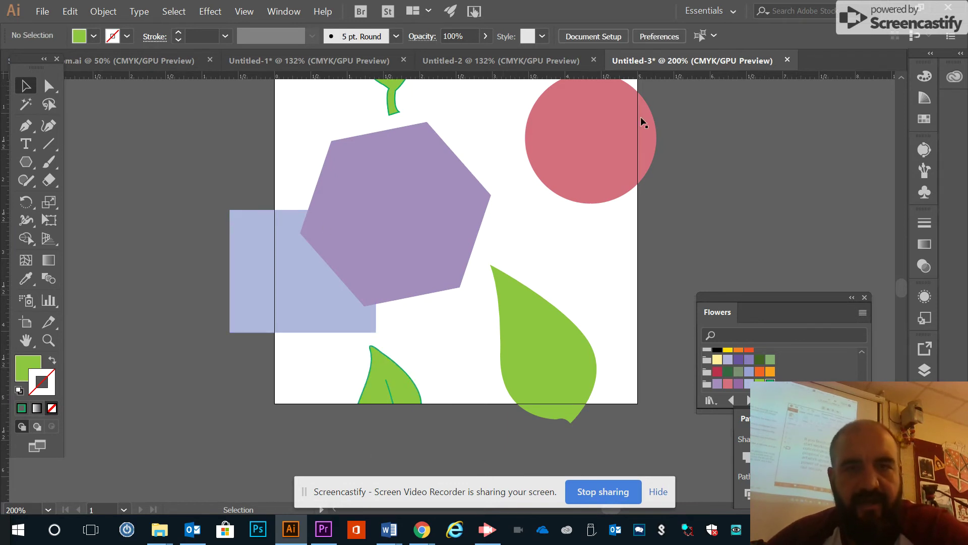
Place one vertical guide off to the left of the artboard and another along the artboard's right edge.
{"action": "scroll", "coordinate": [545, 245], "scroll_direction": "up", "scroll_amount": 2}
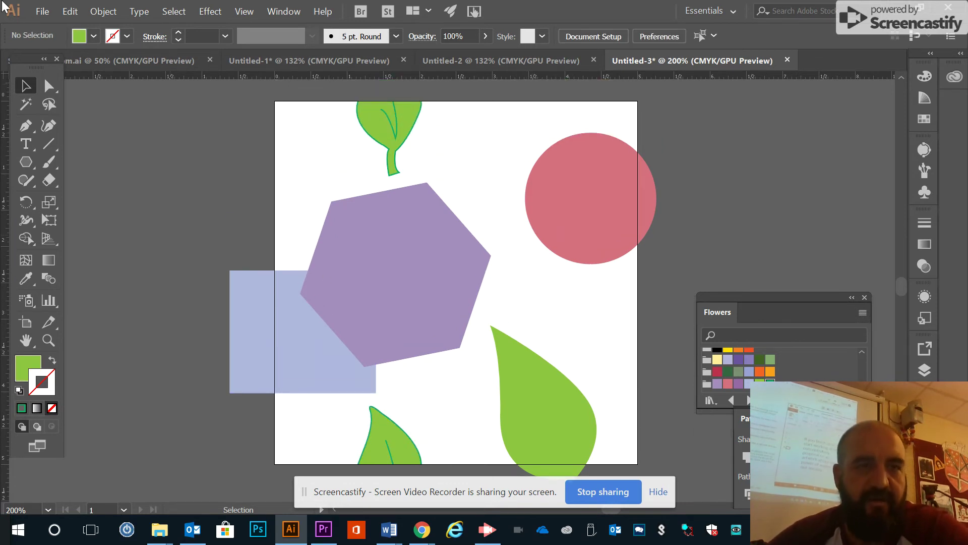
{"action": "left_click", "coordinate": [103, 11]}
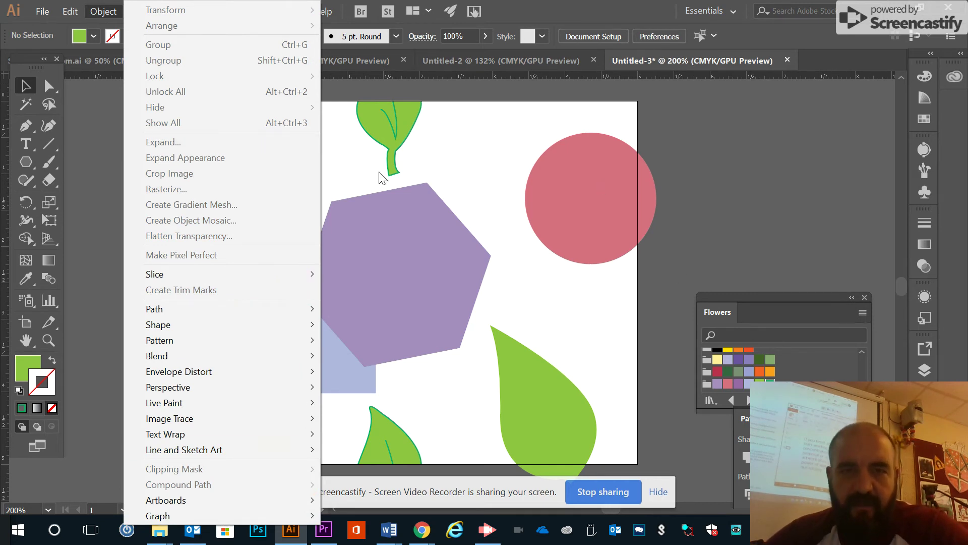
{"action": "left_click", "coordinate": [549, 177]}
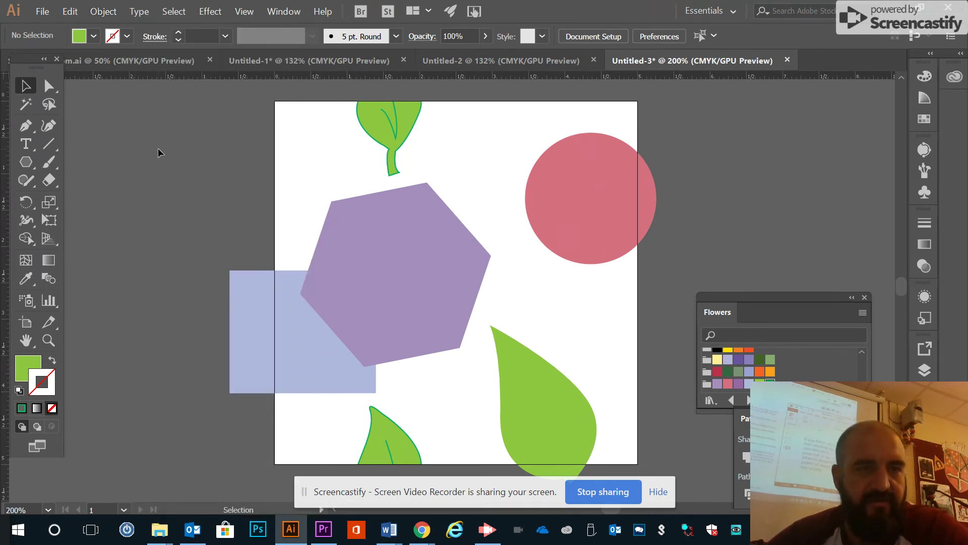
{"action": "left_click_drag", "start_coordinate": [4, 235], "coordinate": [118, 222]}
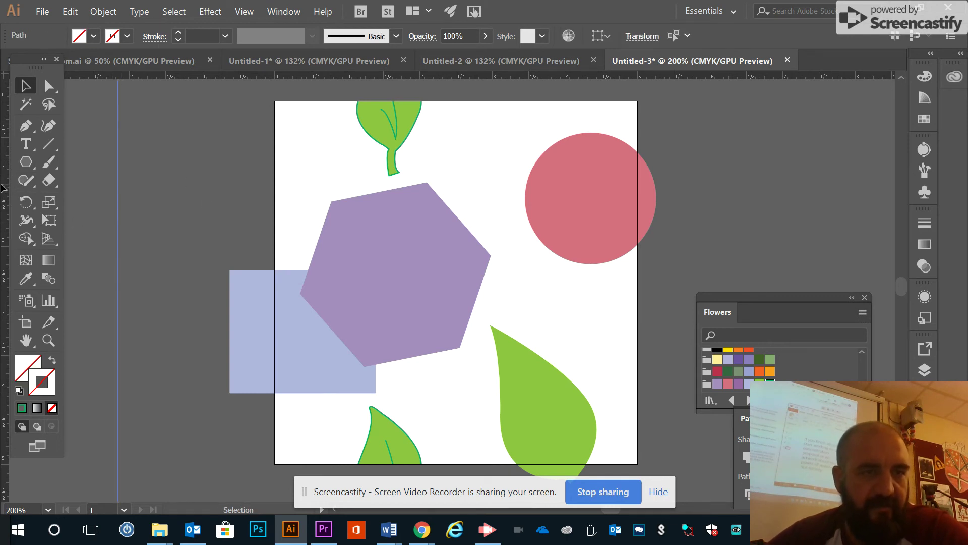
{"action": "left_click_drag", "start_coordinate": [6, 188], "coordinate": [641, 202]}
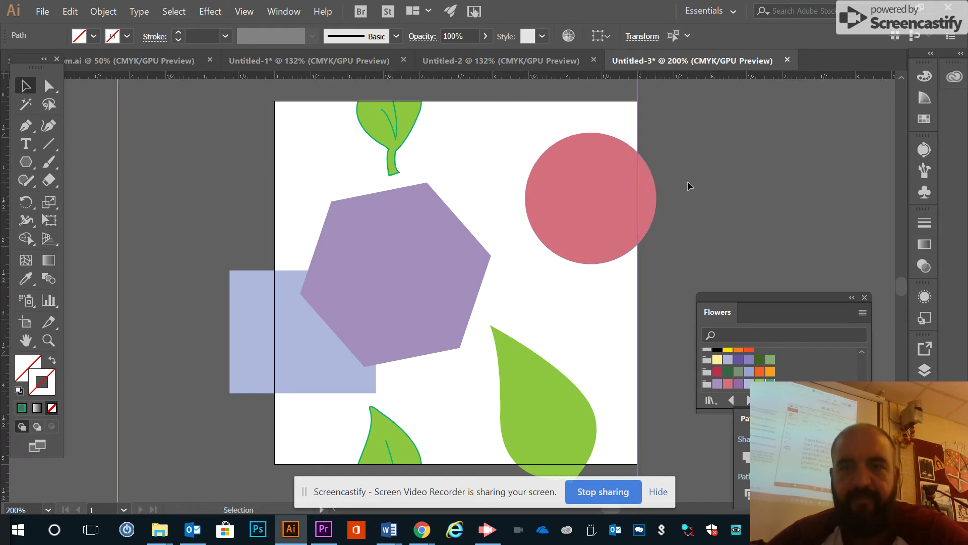
Divide the red circle along the artboard's right-edge guide and move its cut-off slice to the artboard's left edge.
{"action": "left_click_drag", "start_coordinate": [682, 132], "coordinate": [590, 282]}
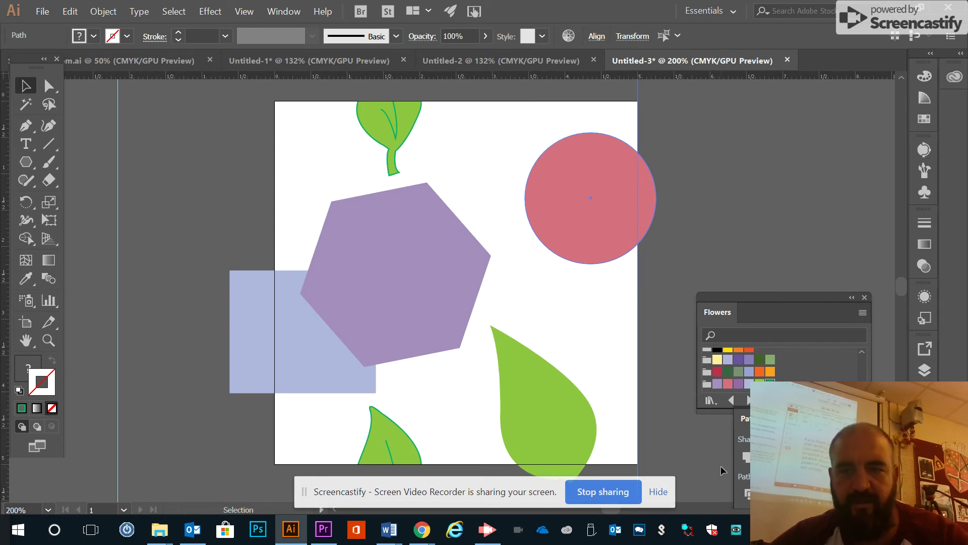
{"action": "left_click", "coordinate": [748, 495]}
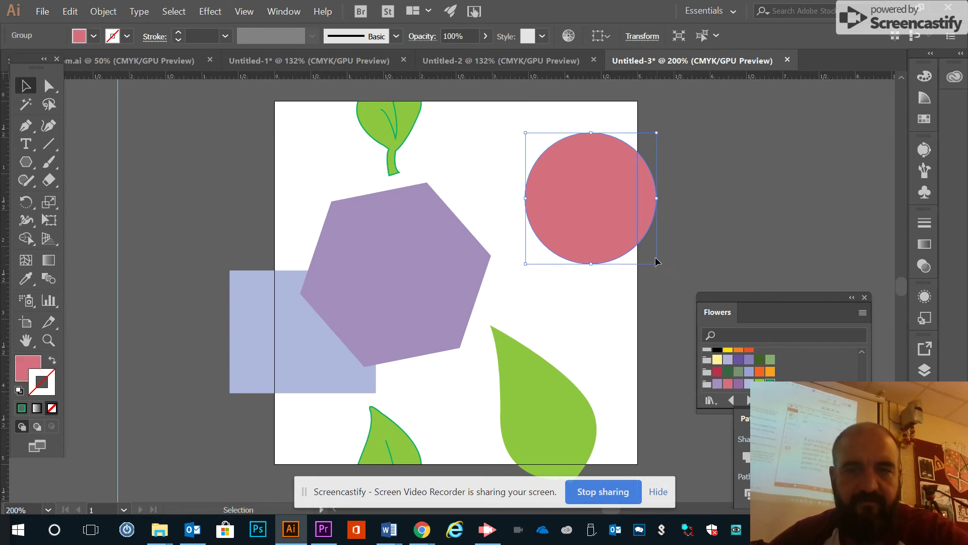
{"action": "left_click", "coordinate": [49, 86]}
{"action": "left_click", "coordinate": [152, 147]}
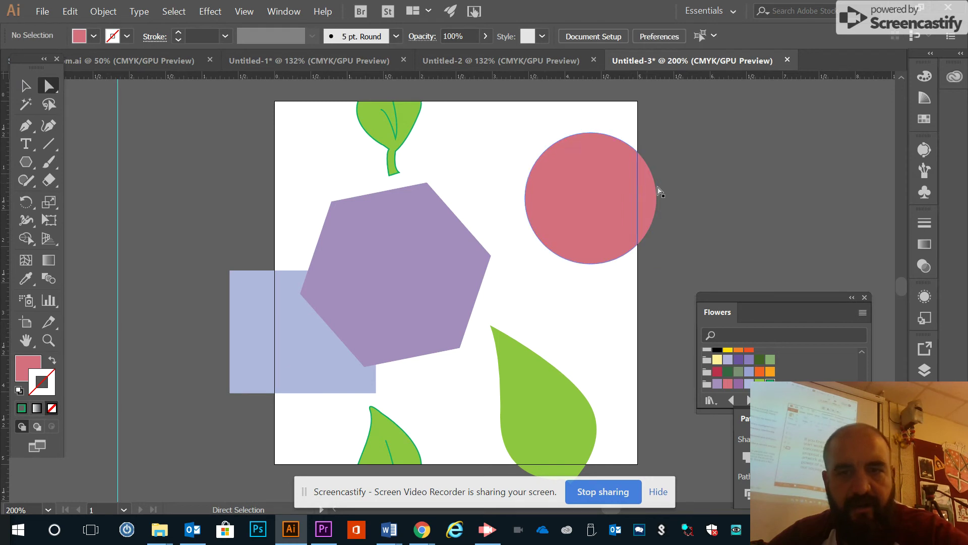
{"action": "left_click", "coordinate": [649, 201]}
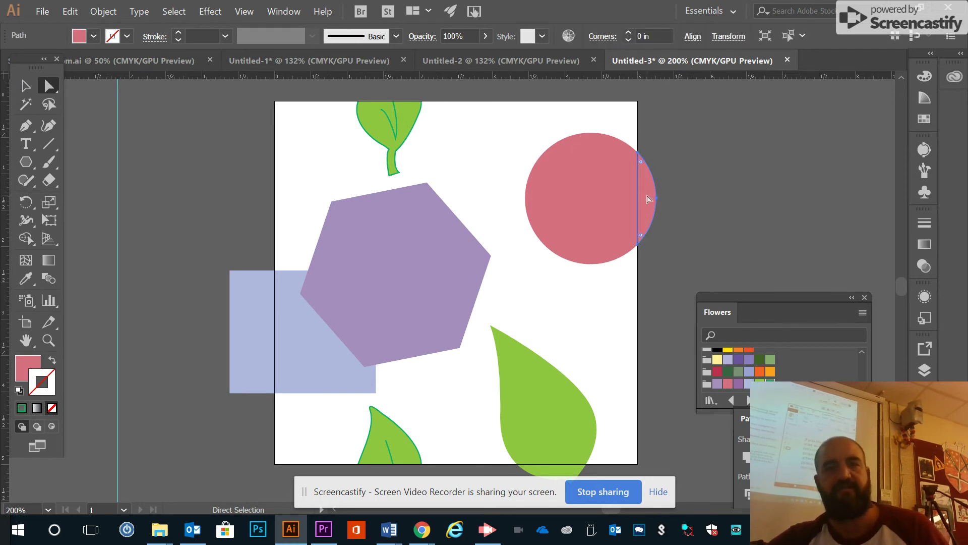
{"action": "left_click_drag", "start_coordinate": [650, 198], "coordinate": [289, 200]}
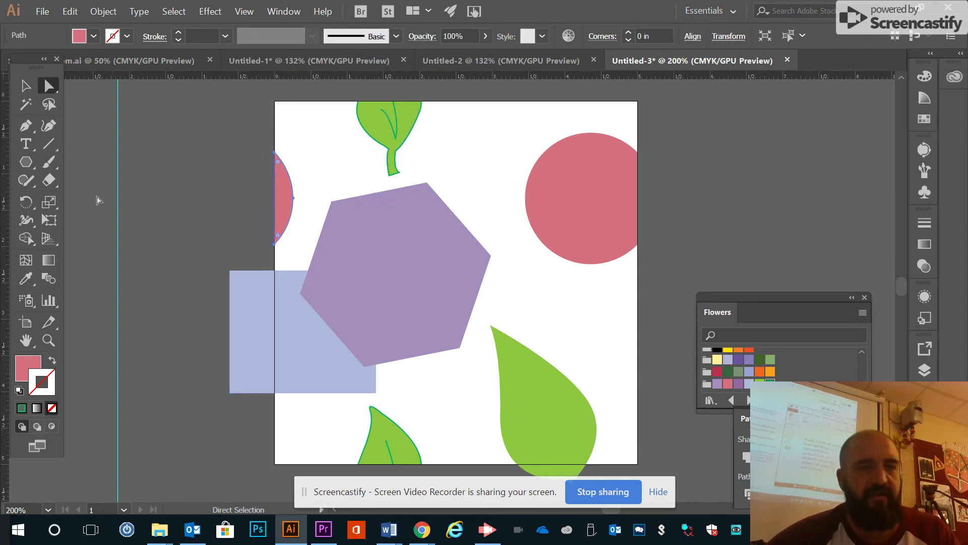
Divide the blue square with the spare guide on the artboard's left edge and move its cut-off strip to the right edge.
{"action": "left_click_drag", "start_coordinate": [119, 228], "coordinate": [276, 228]}
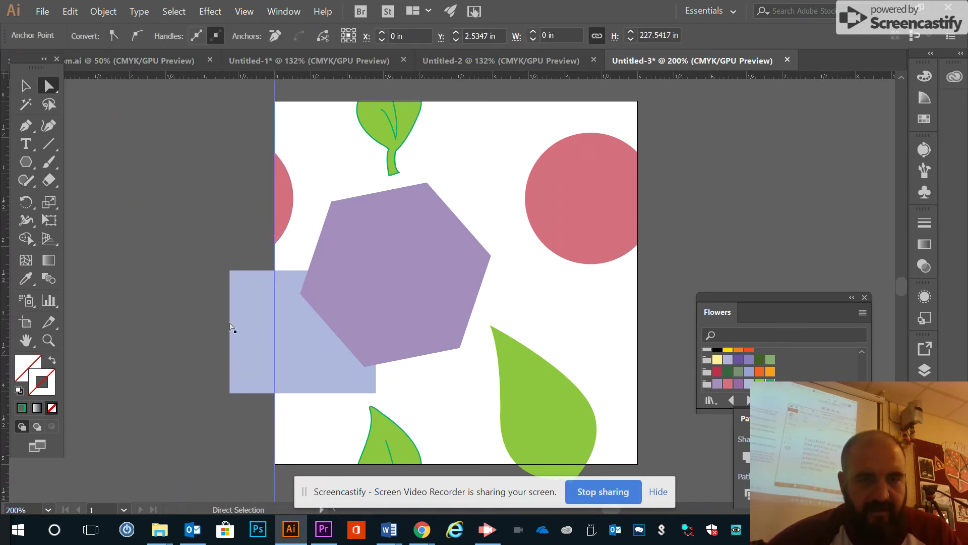
{"action": "left_click", "coordinate": [248, 354]}
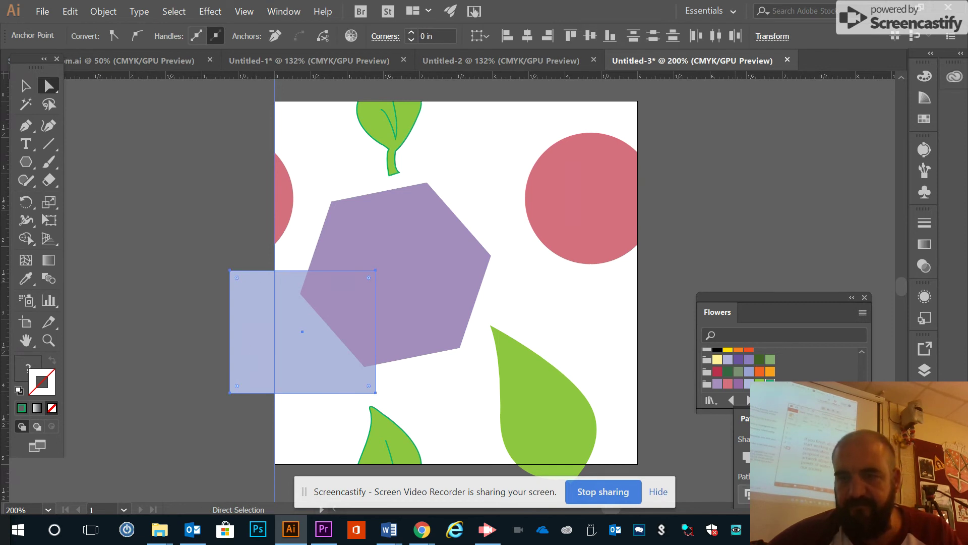
{"action": "left_click", "coordinate": [747, 494]}
{"action": "left_click", "coordinate": [251, 327]}
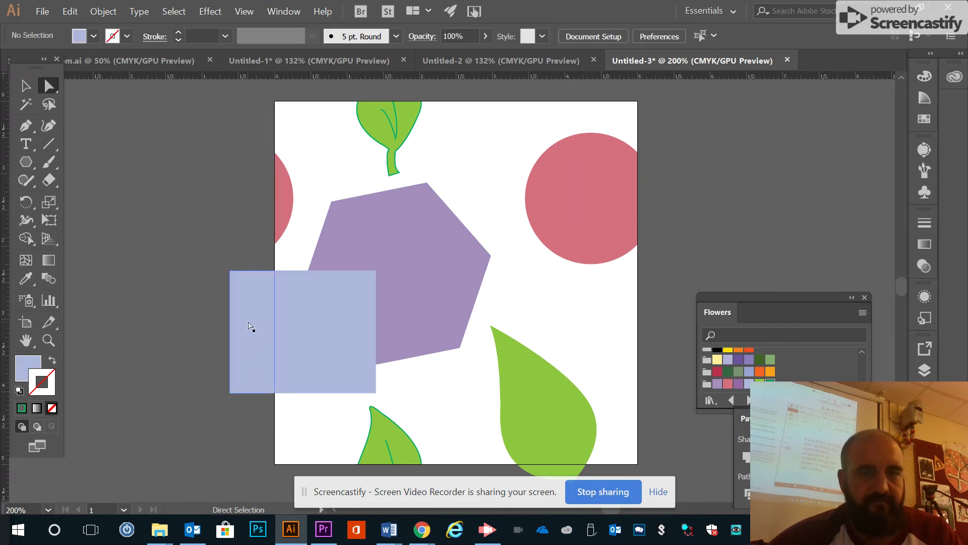
{"action": "left_click_drag", "start_coordinate": [269, 322], "coordinate": [633, 338]}
Divide the large plain green leaf along a guide on the artboard's bottom edge and move its cut-off tip to the top edge.
{"action": "scroll", "coordinate": [645, 338], "scroll_direction": "down", "scroll_amount": 4}
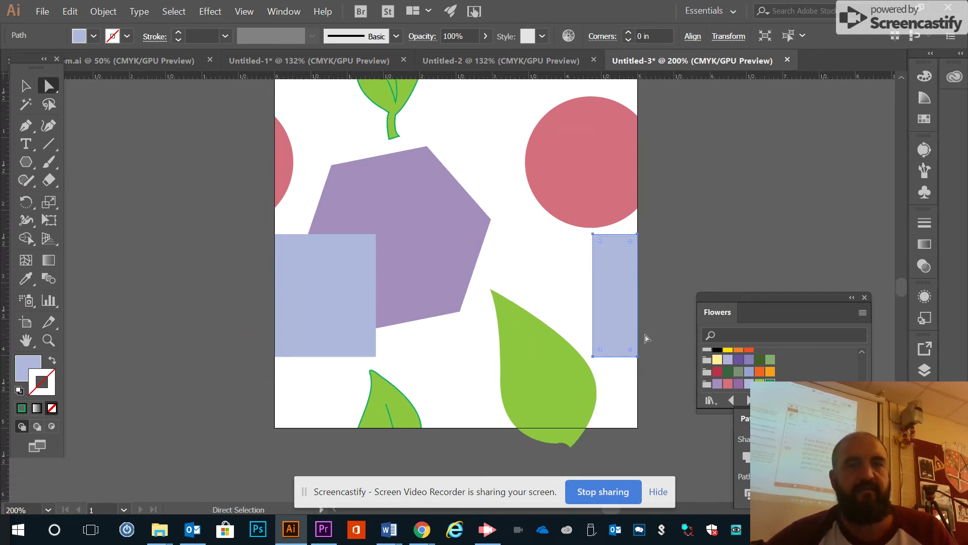
{"action": "left_click", "coordinate": [557, 331]}
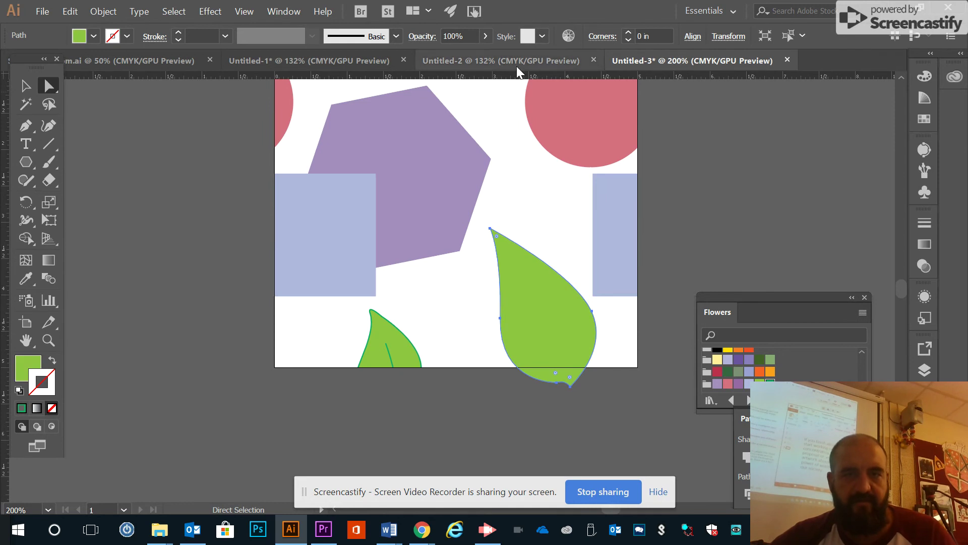
{"action": "left_click_drag", "start_coordinate": [534, 383], "coordinate": [535, 368]}
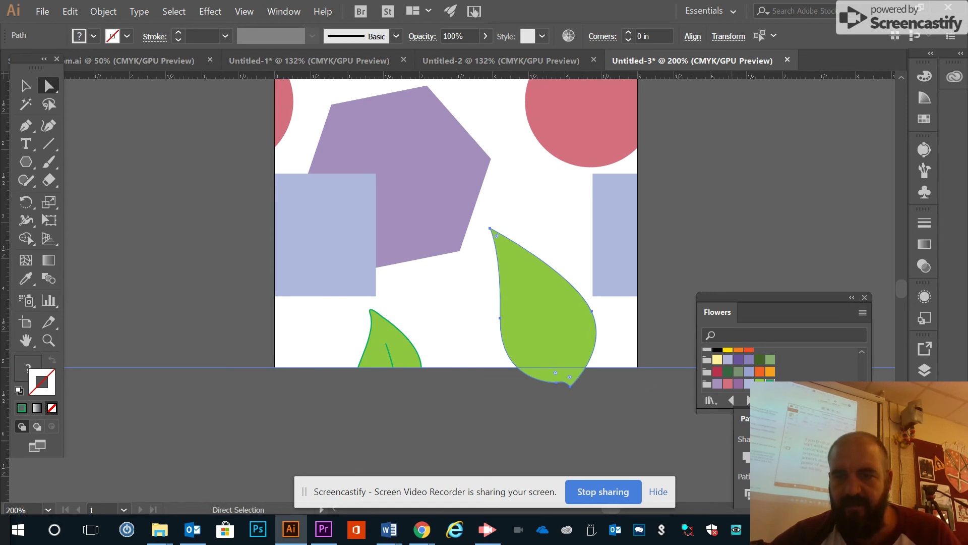
{"action": "key", "text": "ctrl+z"}
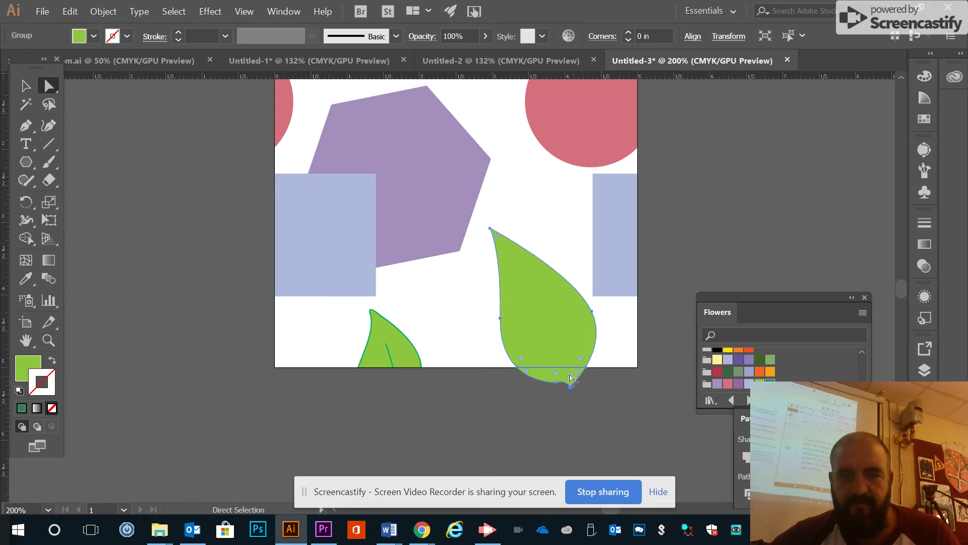
{"action": "left_click", "coordinate": [545, 401]}
{"action": "left_click_drag", "start_coordinate": [548, 375], "coordinate": [552, 202]}
{"action": "scroll", "coordinate": [520, 183], "scroll_direction": "down", "scroll_amount": 1}
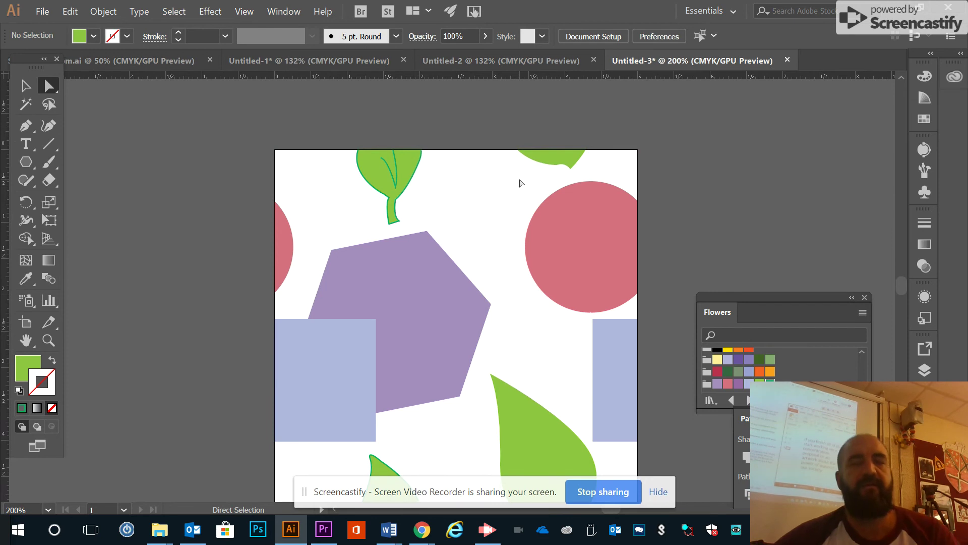
Draw a second artboard of about 24.17 by 26.25 in to the left of the existing square artboard.
{"action": "scroll", "coordinate": [520, 183], "scroll_direction": "down", "scroll_amount": 1}
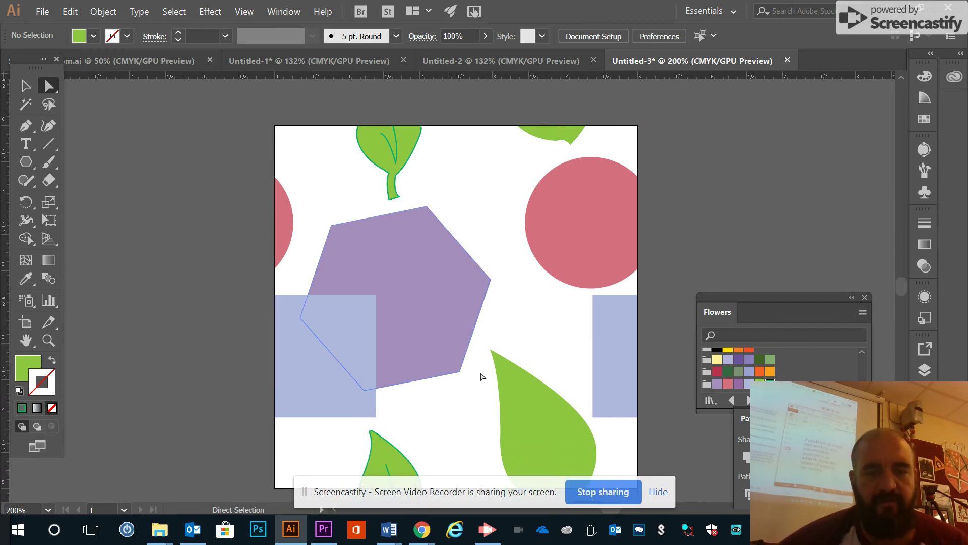
{"action": "key", "text": "z"}
{"action": "left_click", "coordinate": [308, 269], "text": "alt"}
{"action": "left_click", "coordinate": [309, 269], "text": "alt"}
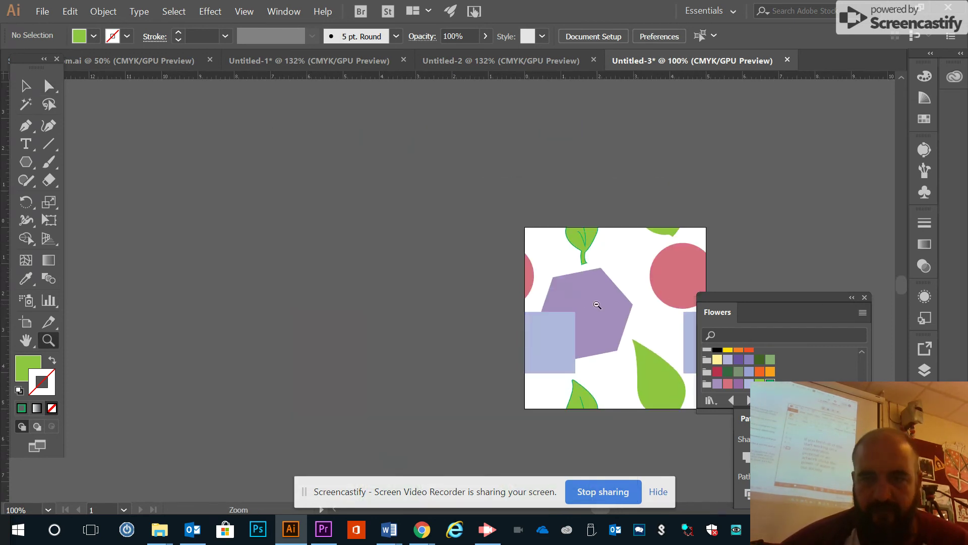
{"action": "left_click", "coordinate": [598, 305], "text": "alt"}
{"action": "left_click", "coordinate": [598, 305], "text": "alt"}
{"action": "left_click", "coordinate": [353, 311], "text": "alt"}
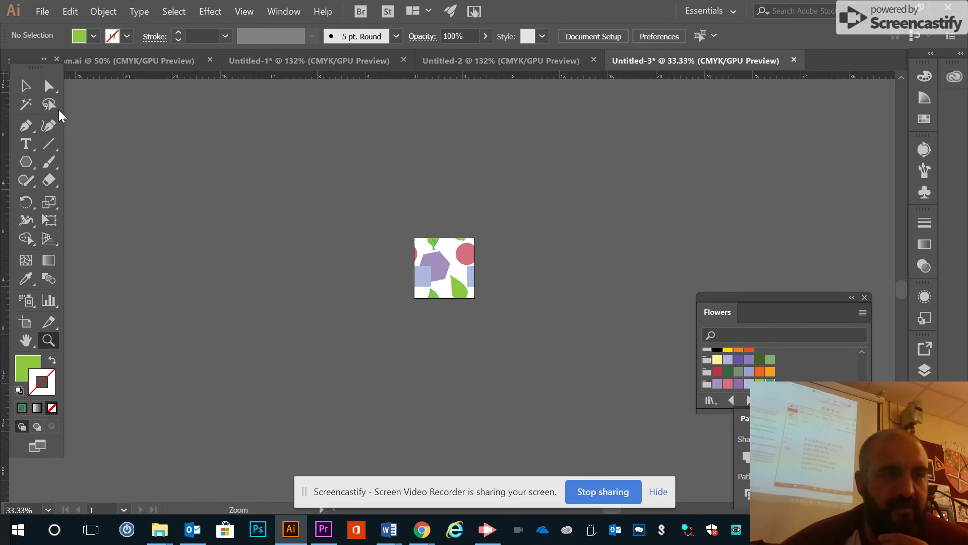
{"action": "left_click", "coordinate": [25, 322]}
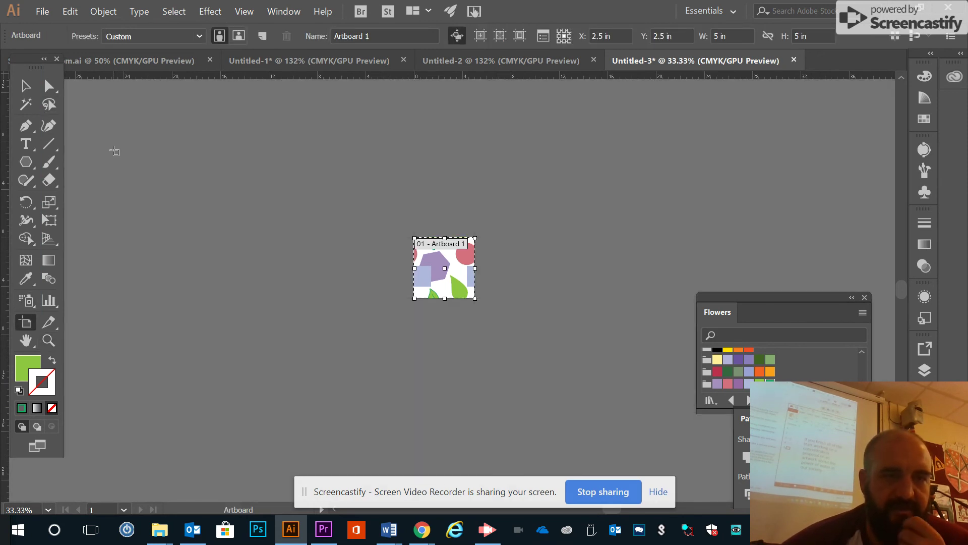
{"action": "left_click_drag", "start_coordinate": [111, 110], "coordinate": [404, 428]}
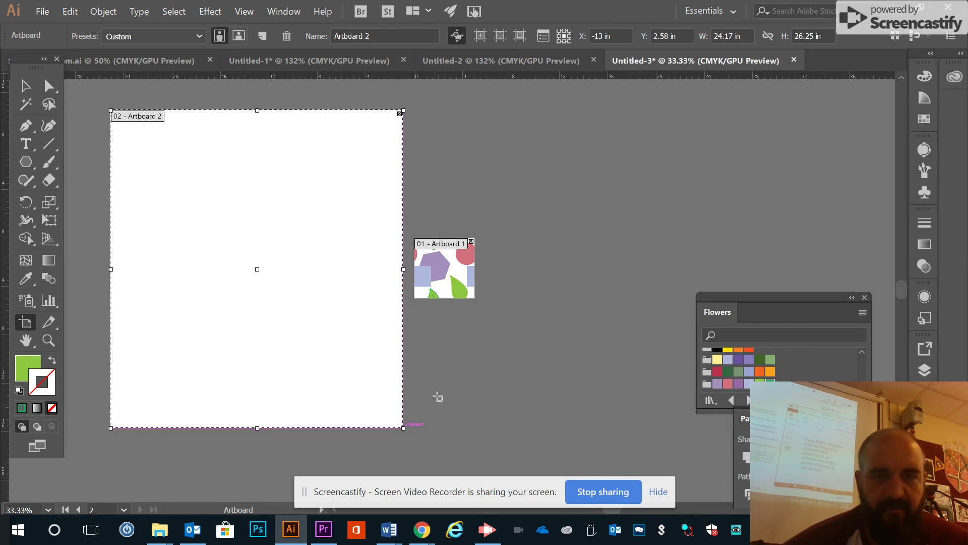
Copy all the tile artwork into the new artboard's top-left corner and place another copy flush against its right side.
{"action": "left_click", "coordinate": [26, 85]}
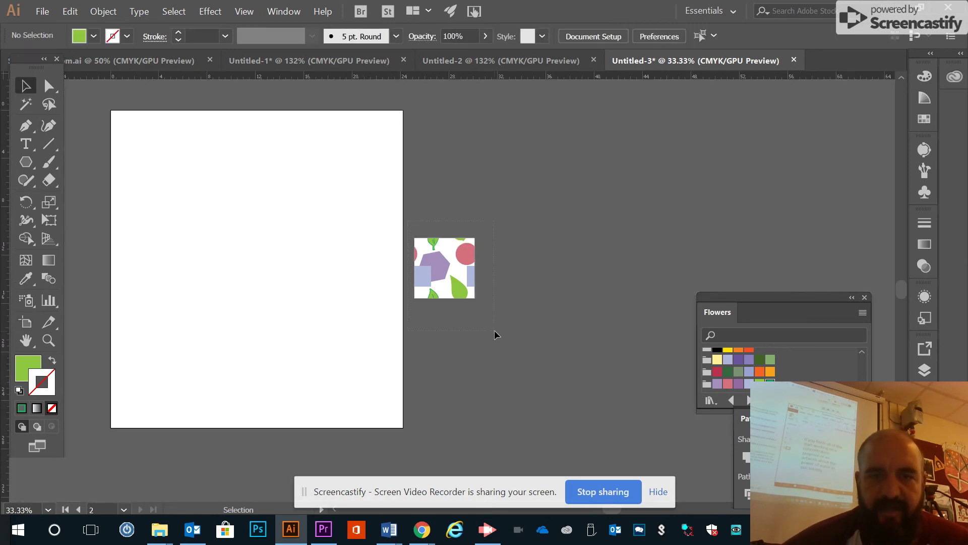
{"action": "left_click_drag", "start_coordinate": [495, 333], "coordinate": [451, 275]}
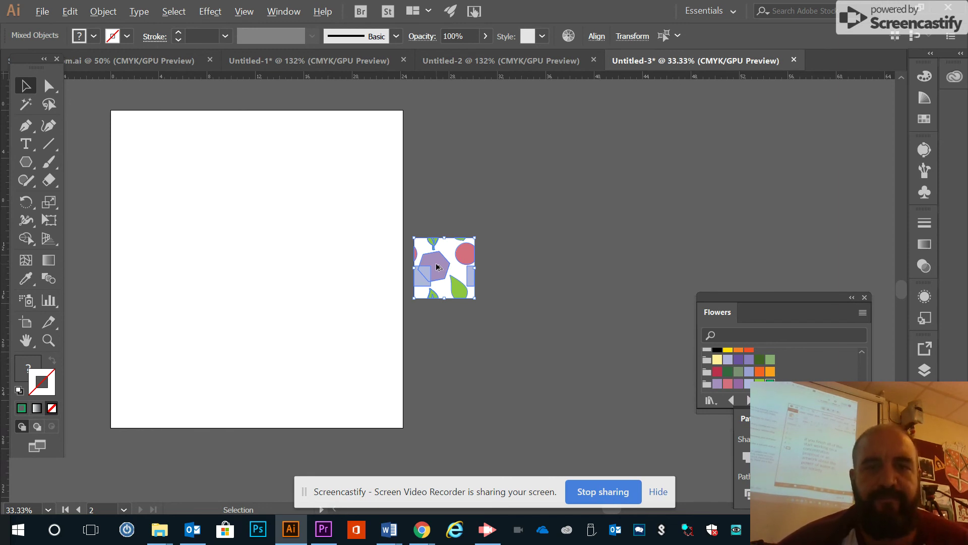
{"action": "left_click_drag", "start_coordinate": [435, 267], "coordinate": [134, 141]}
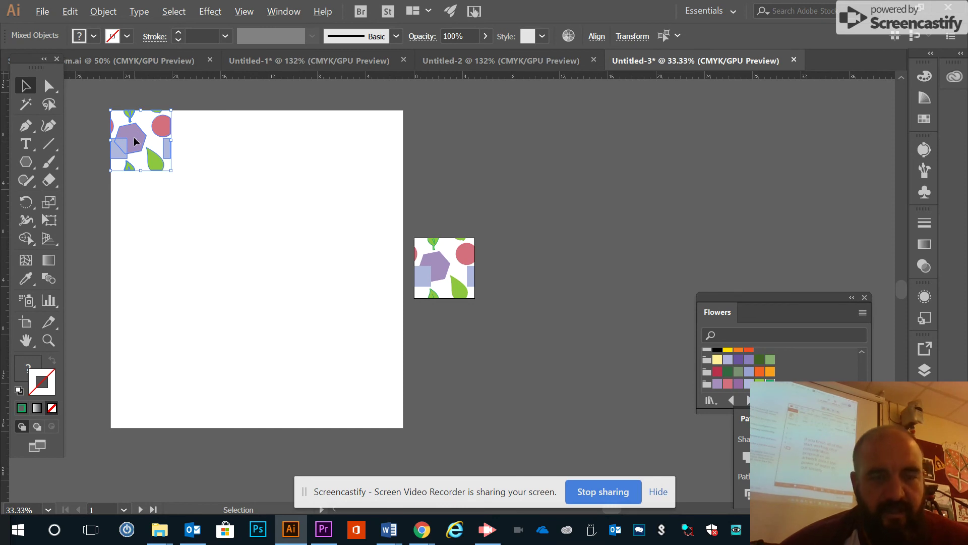
{"action": "left_click_drag", "start_coordinate": [134, 140], "coordinate": [195, 142]}
{"action": "key", "text": "shift"}
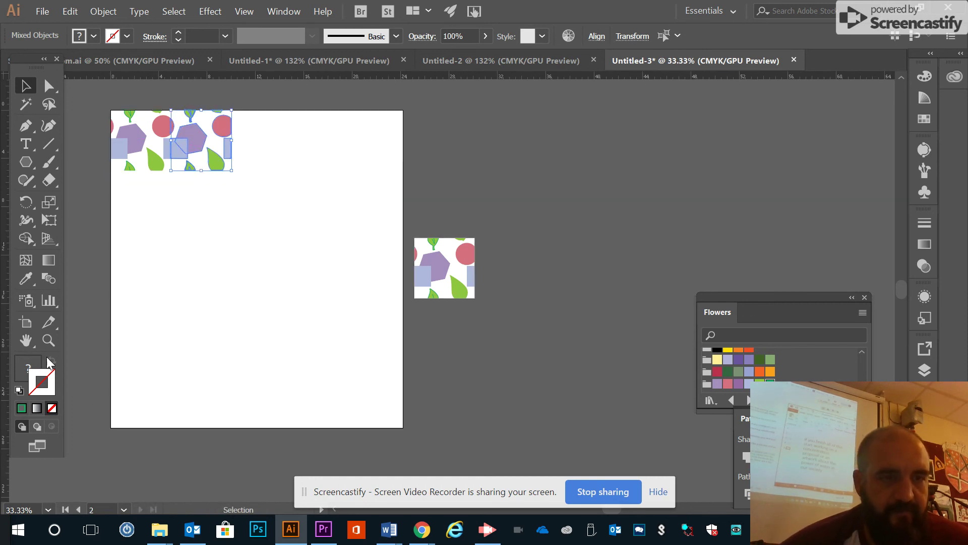
Examine the seam between the two tile copies to check how the circle and square pieces meet.
{"action": "left_click", "coordinate": [48, 340]}
{"action": "left_click", "coordinate": [189, 165]}
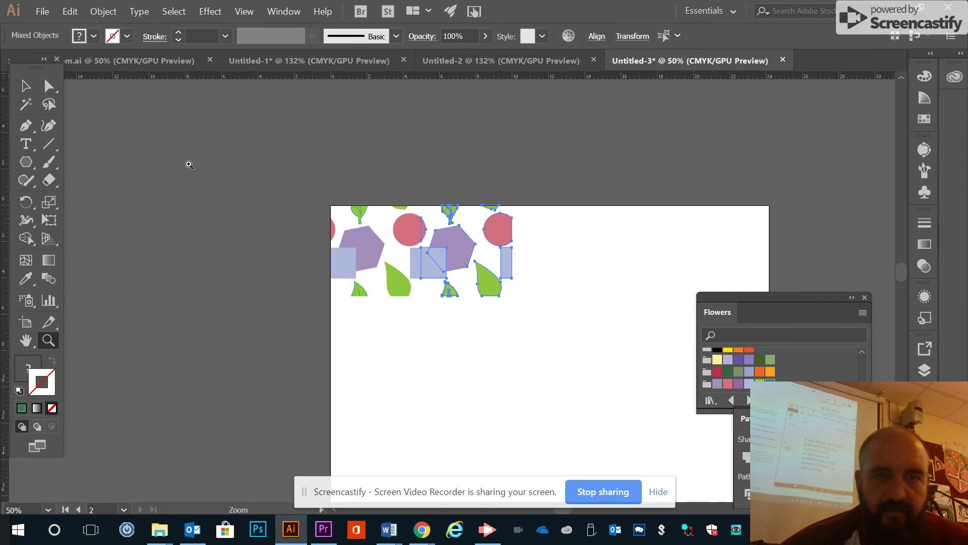
{"action": "left_click", "coordinate": [189, 165]}
{"action": "left_click", "coordinate": [698, 436]}
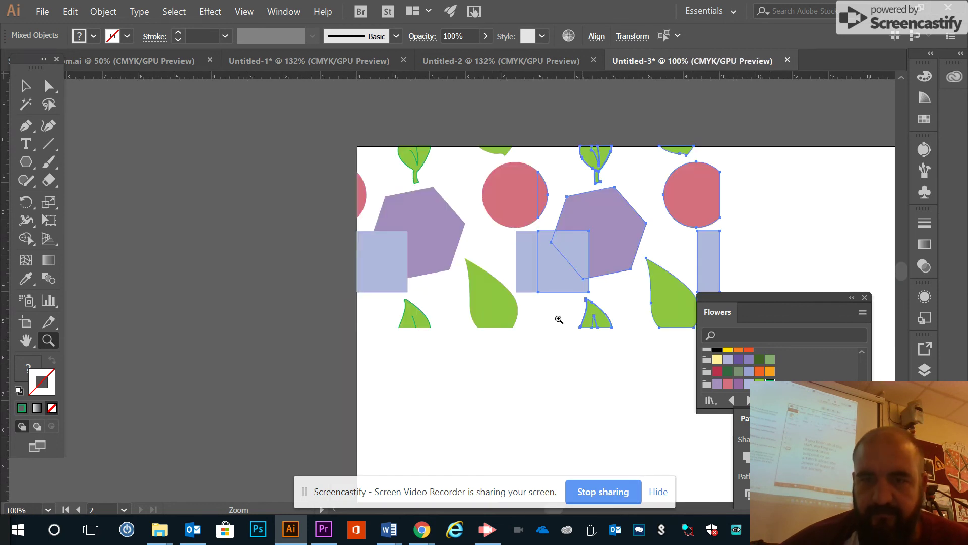
{"action": "left_click", "coordinate": [546, 216]}
{"action": "left_click", "coordinate": [456, 308]}
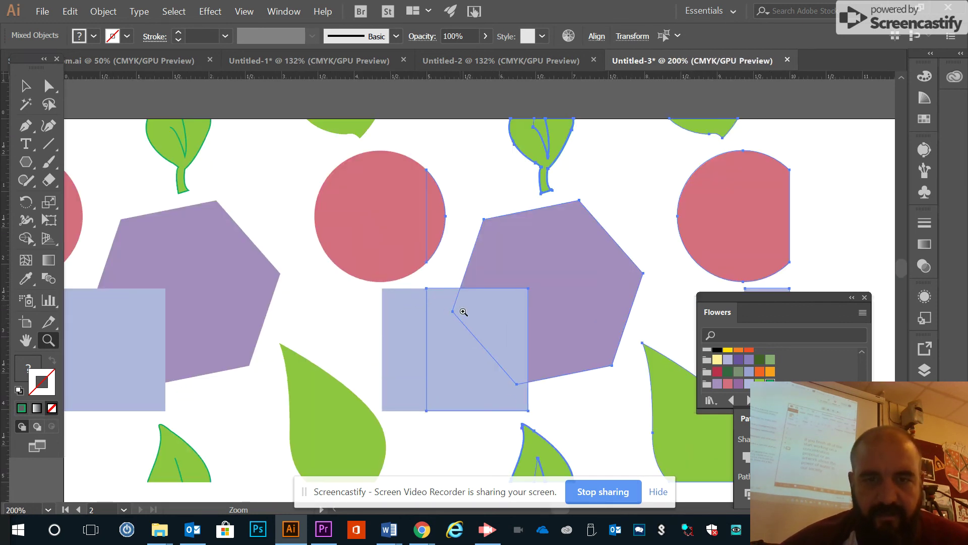
{"action": "scroll", "coordinate": [506, 384], "scroll_direction": "down", "scroll_amount": 2}
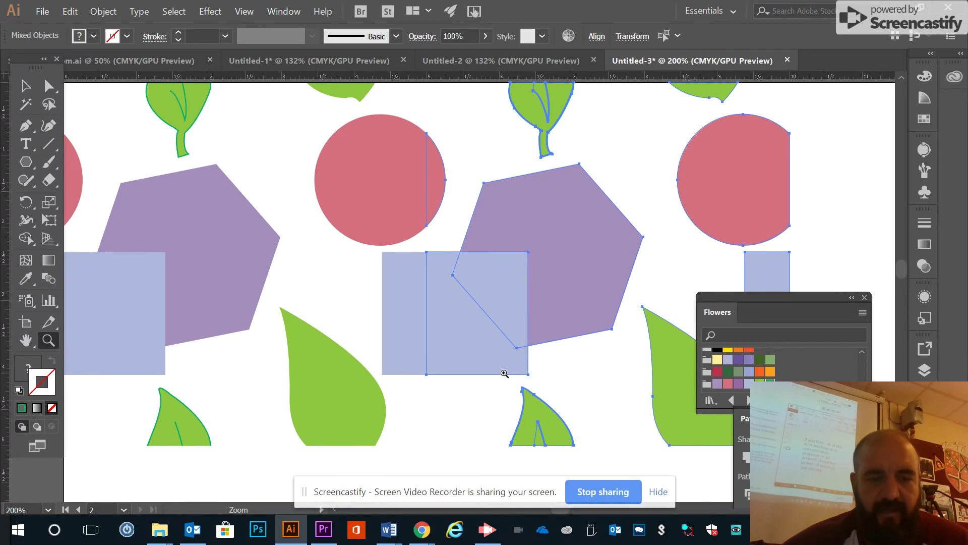
{"action": "left_click", "coordinate": [519, 374], "text": "alt"}
{"action": "left_click", "coordinate": [427, 319], "text": "alt"}
{"action": "left_click", "coordinate": [427, 320], "text": "alt"}
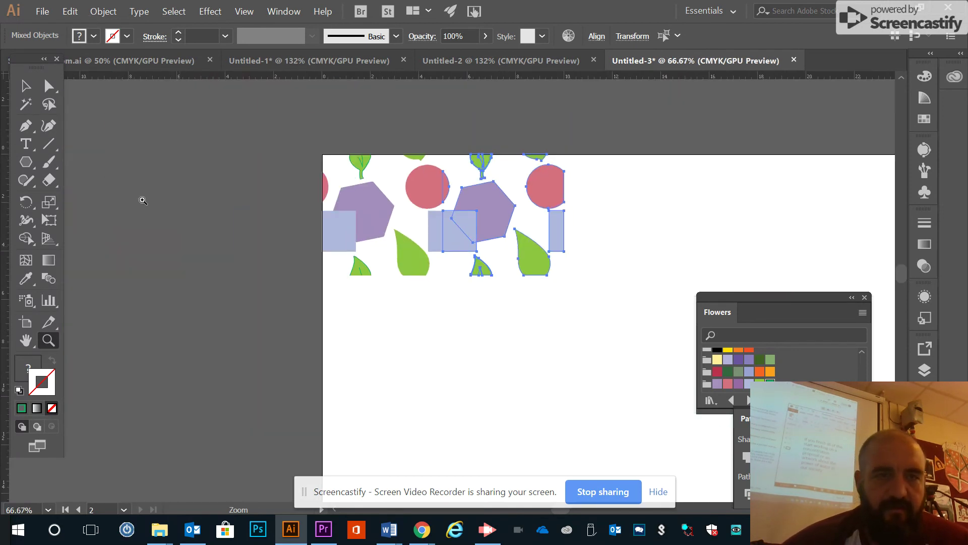
Copy the row of two tiles flush below itself to form a two-by-two block.
{"action": "left_click", "coordinate": [29, 90]}
{"action": "left_click_drag", "start_coordinate": [301, 131], "coordinate": [591, 313]}
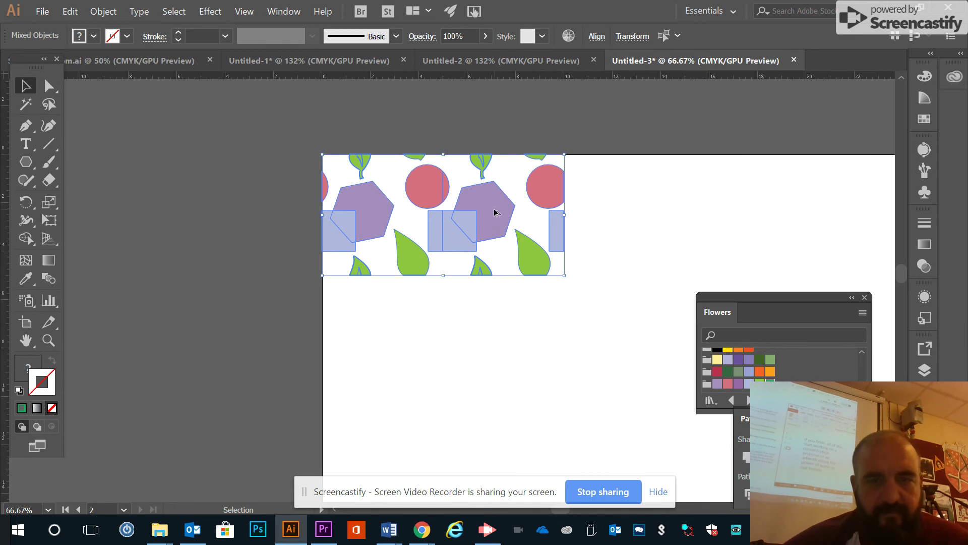
{"action": "left_click_drag", "start_coordinate": [494, 213], "coordinate": [501, 329]}
Examine the horizontal seam between the two tile rows to check how the divided leaves meet.
{"action": "left_click", "coordinate": [49, 340]}
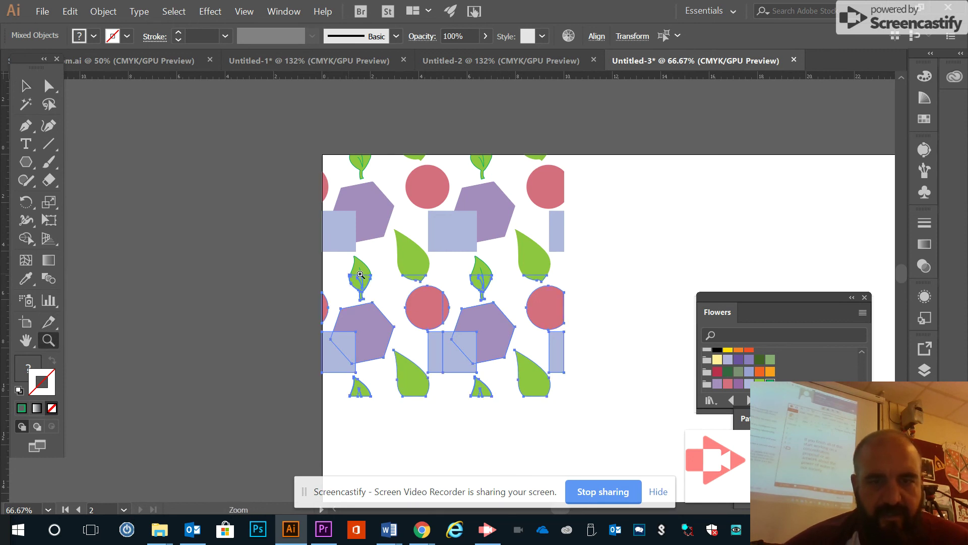
{"action": "left_click", "coordinate": [377, 275]}
{"action": "left_click", "coordinate": [444, 305]}
{"action": "left_click", "coordinate": [426, 269]}
{"action": "left_click", "coordinate": [428, 243]}
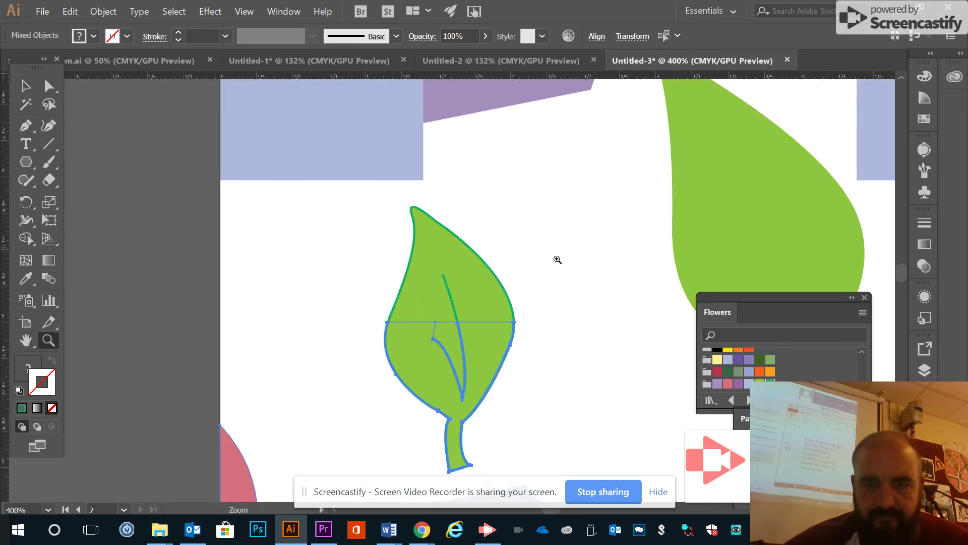
{"action": "left_click", "coordinate": [891, 316]}
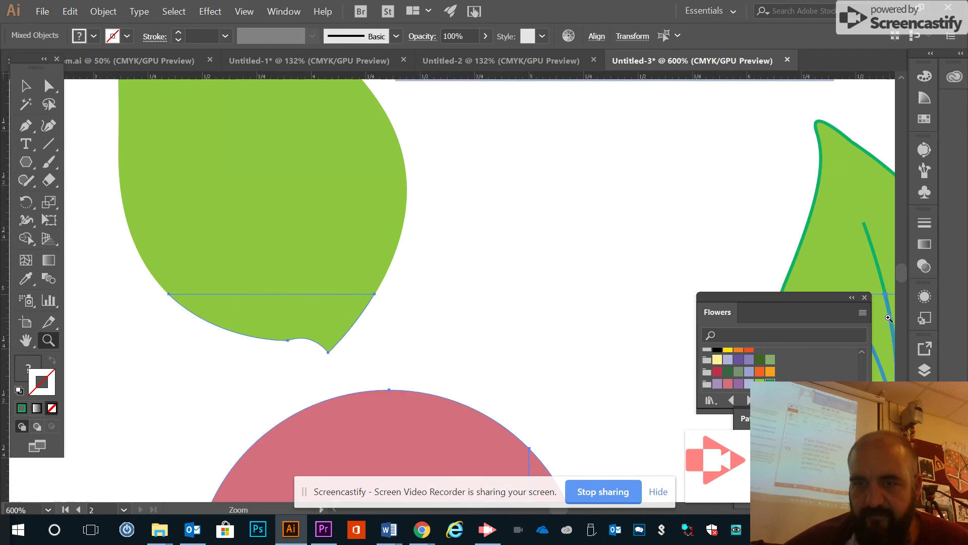
{"action": "left_click", "coordinate": [538, 309], "text": "alt"}
{"action": "left_click", "coordinate": [505, 343], "text": "alt"}
{"action": "left_click", "coordinate": [288, 281], "text": "alt"}
{"action": "left_click", "coordinate": [403, 252], "text": "alt"}
{"action": "left_click", "coordinate": [504, 295], "text": "alt"}
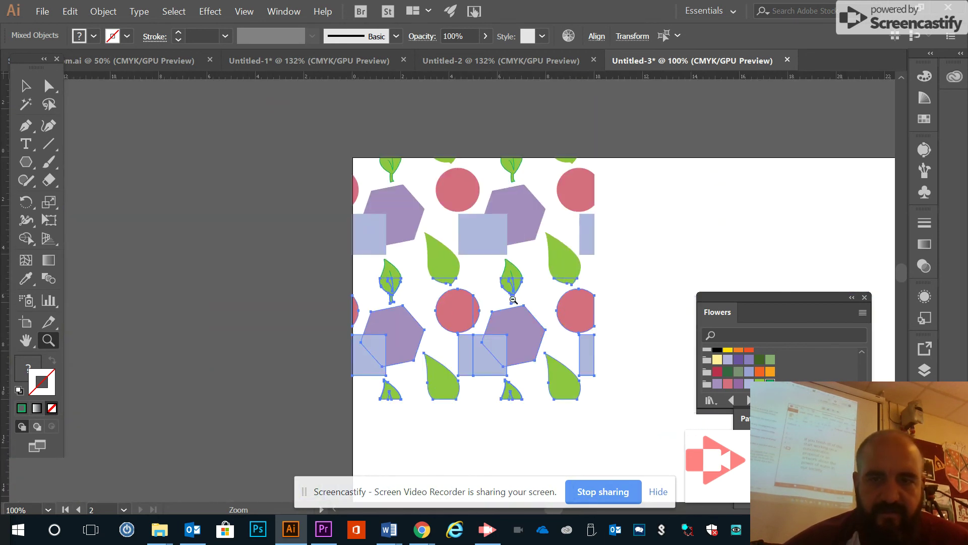
Select the two-by-two tile block and place a copy flush against its right side.
{"action": "left_click", "coordinate": [503, 295], "text": "alt"}
{"action": "left_click", "coordinate": [37, 89]}
{"action": "left_click_drag", "start_coordinate": [299, 181], "coordinate": [476, 358]}
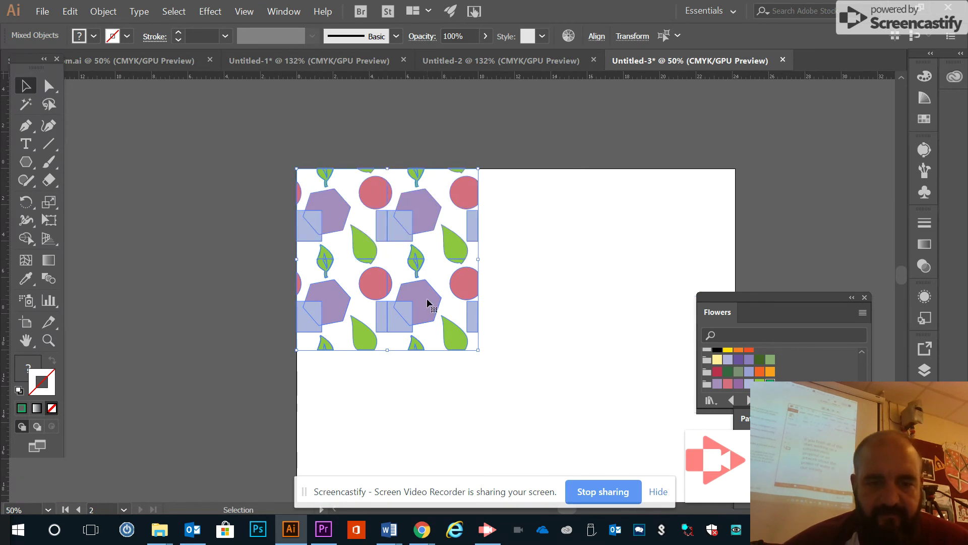
{"action": "left_click_drag", "start_coordinate": [437, 303], "coordinate": [609, 306]}
Copy the four-by-two tile block below itself and nudge the copy down towards the upper block's bottom edge.
{"action": "left_click_drag", "start_coordinate": [284, 142], "coordinate": [678, 384]}
{"action": "left_click_drag", "start_coordinate": [517, 308], "coordinate": [502, 462]}
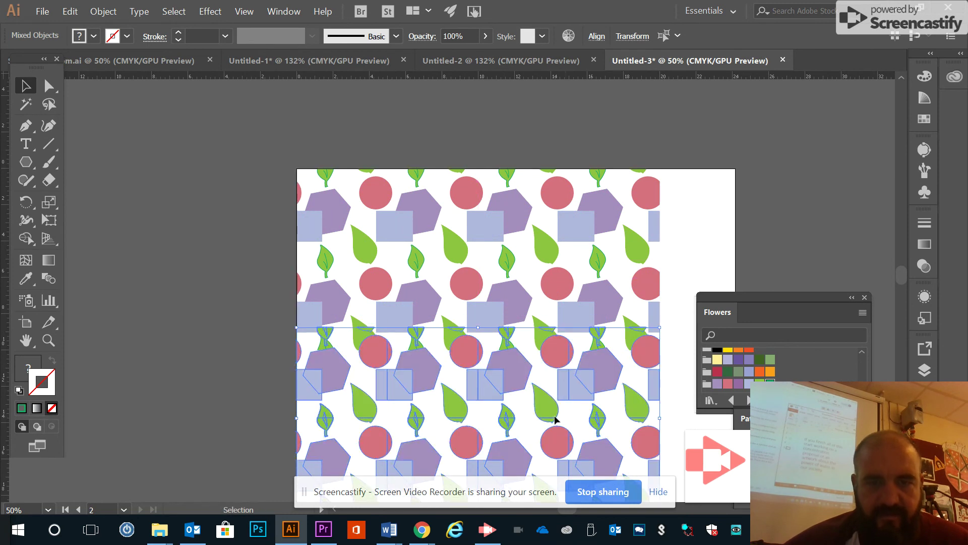
{"action": "scroll", "coordinate": [567, 425], "scroll_direction": "down", "scroll_amount": 5}
{"action": "key", "text": "Down"}
{"action": "key", "text": "Down"}
{"action": "key", "text": "Down"}
{"action": "key", "text": "Down"}
{"action": "key", "text": "Down"}
{"action": "key", "text": "Down"}
{"action": "key", "text": "Down"}
{"action": "key", "text": "Down"}
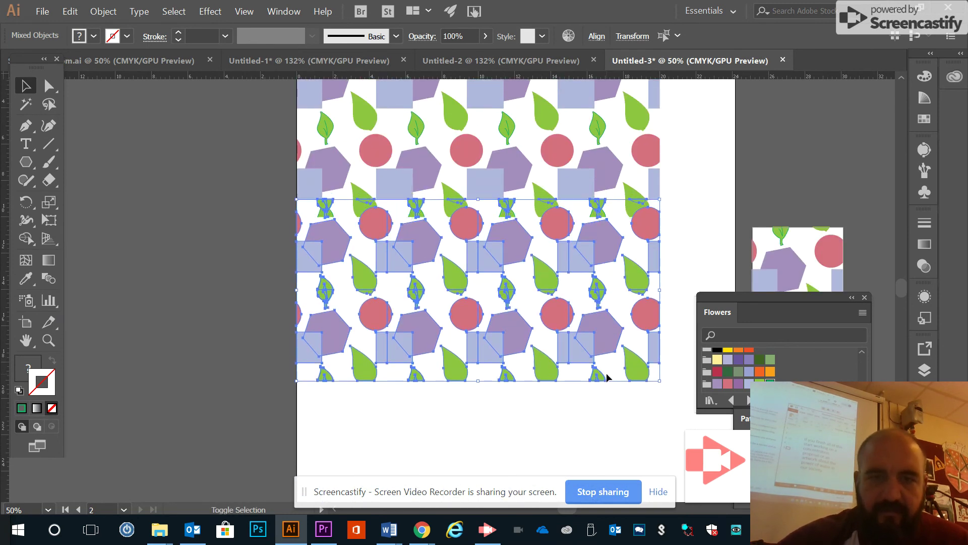